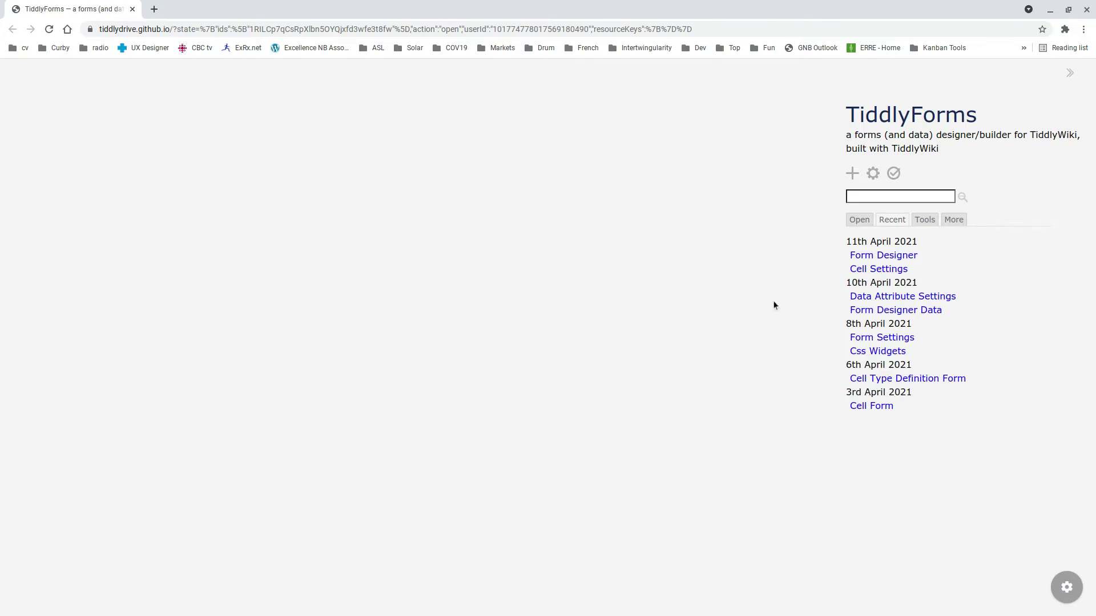
- Create a new form named 'Student' in the Form Designer
click(862, 258)
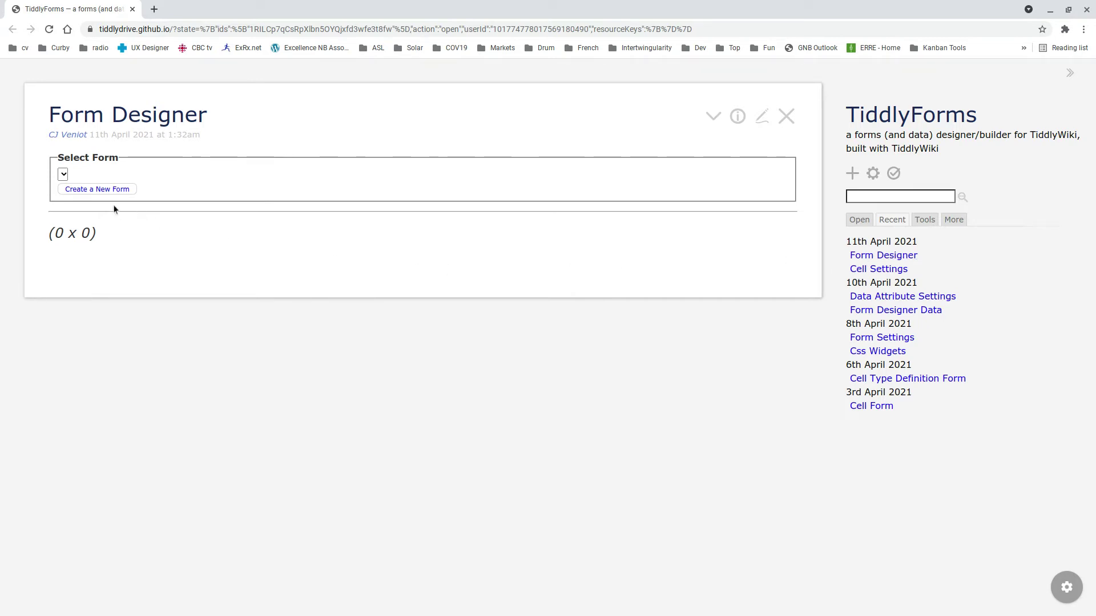
click(106, 190)
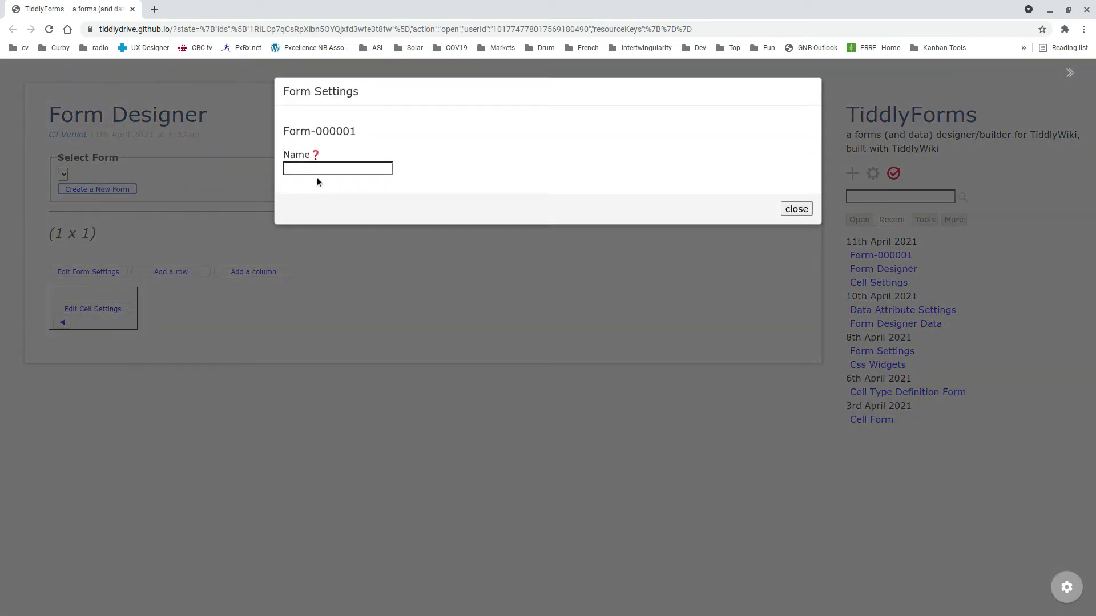
click(311, 168)
text(Student)
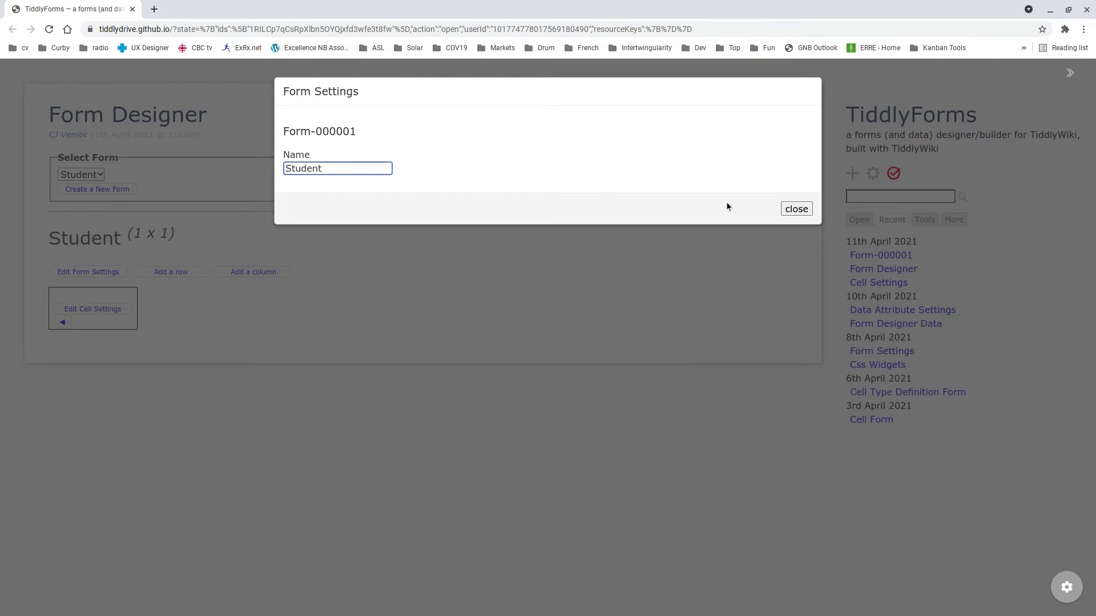
click(796, 212)
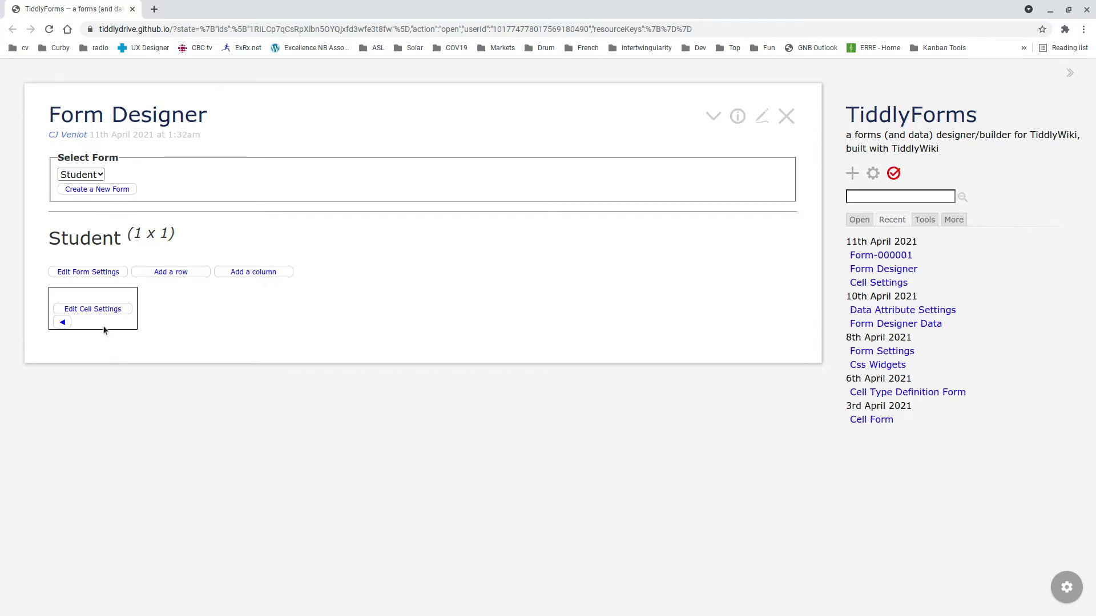
- Add a second row to the Student form and make its first cell a Text Input
click(181, 274)
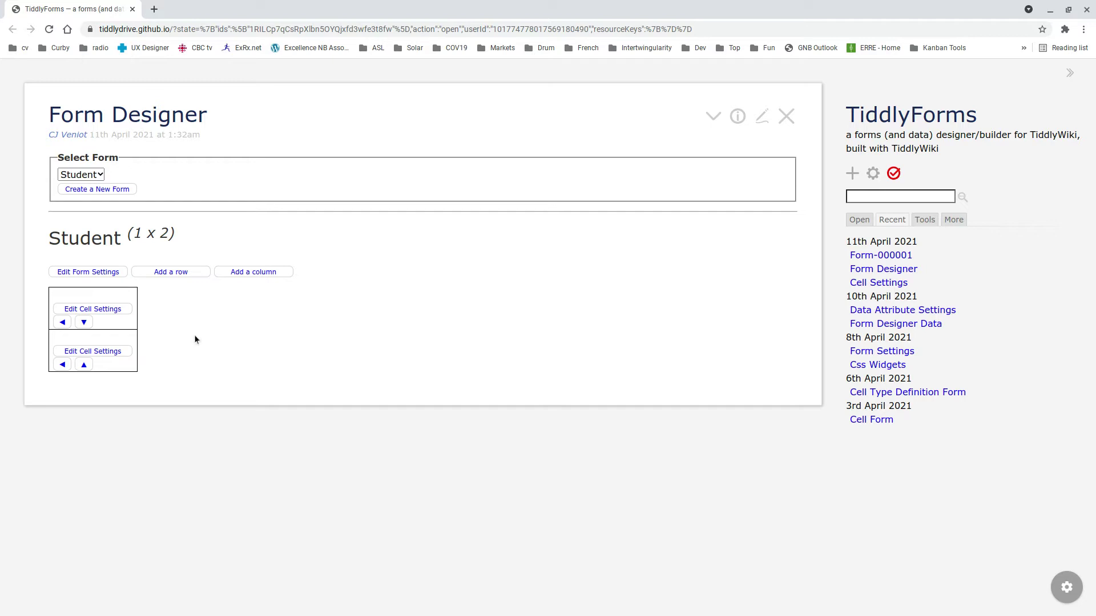
click(106, 311)
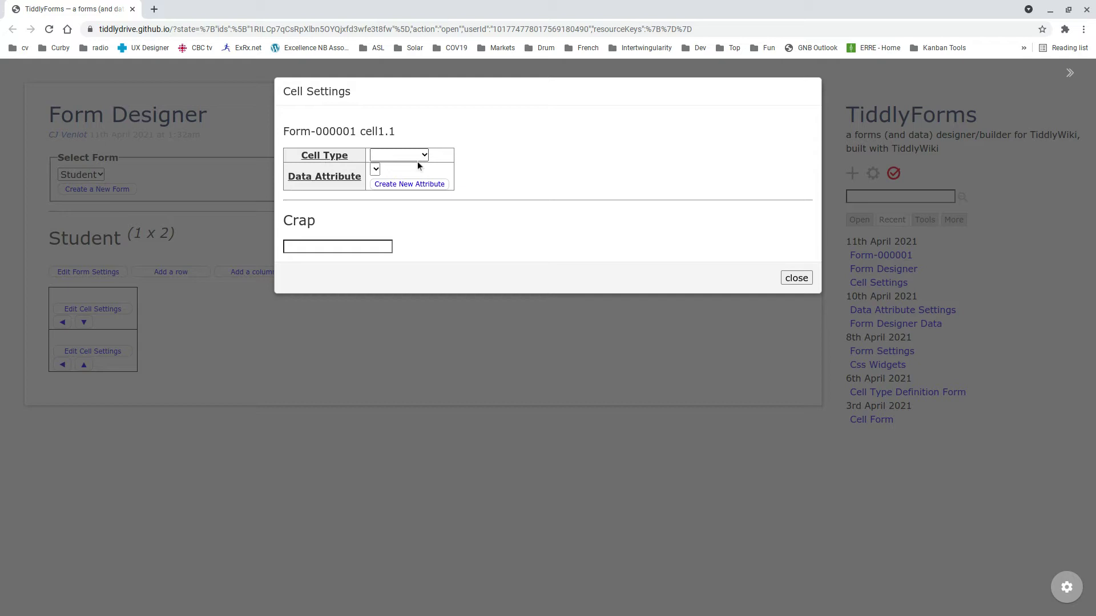
click(420, 169)
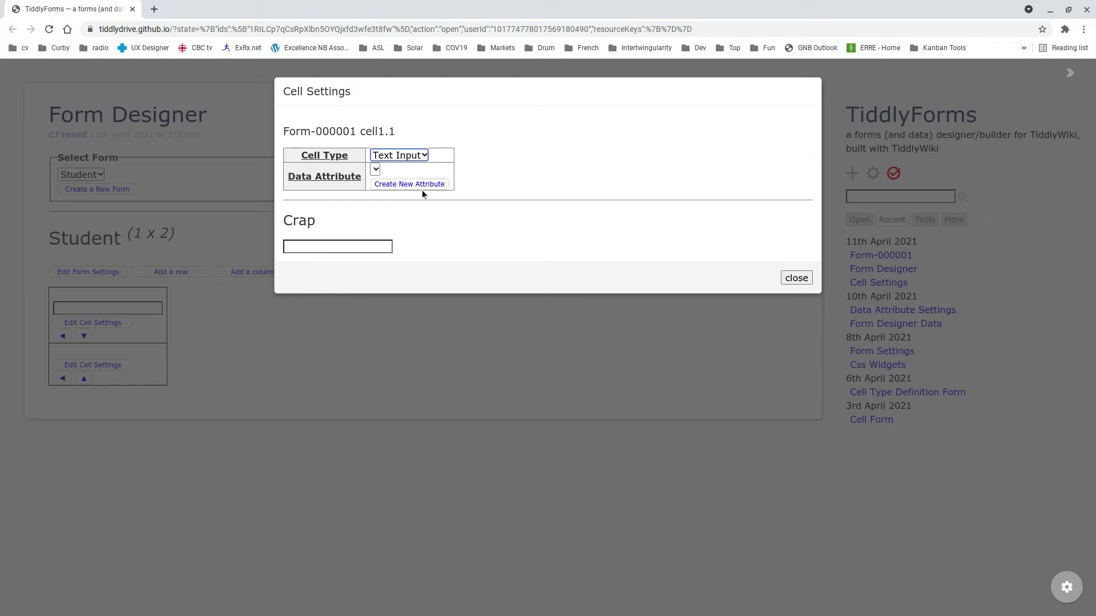
- Create a 'First Name' data attribute and bind the first cell to it
click(404, 184)
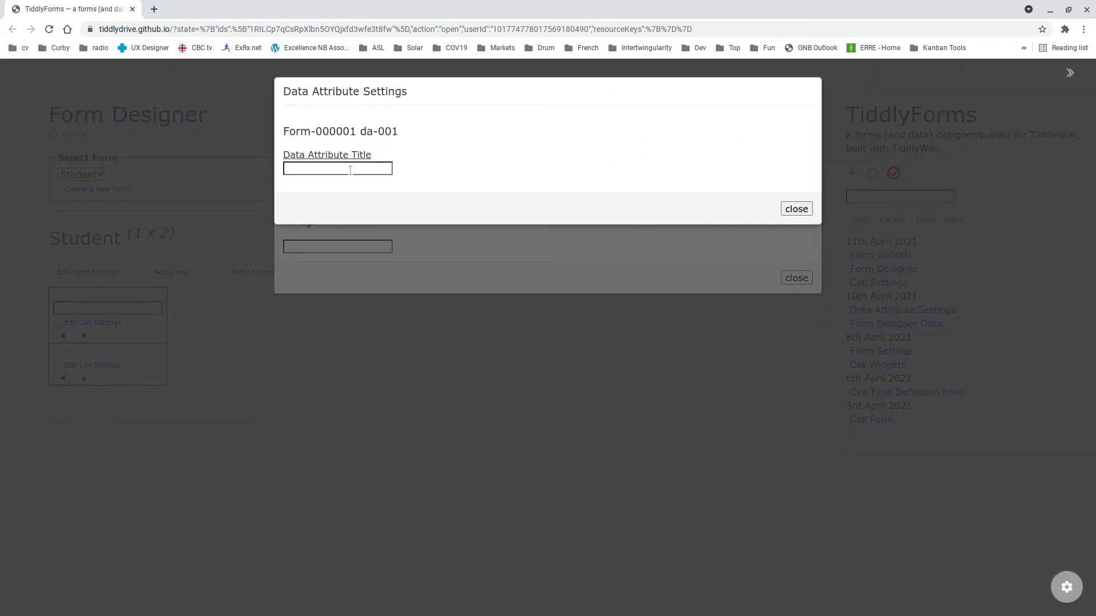
click(345, 169)
text(First Name)
click(796, 209)
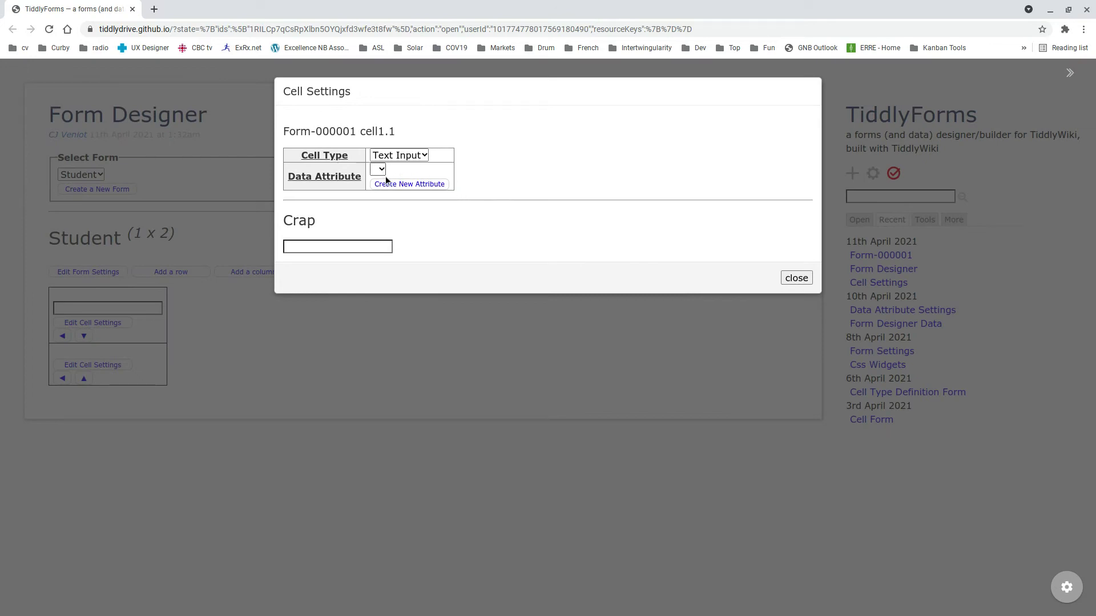
click(399, 185)
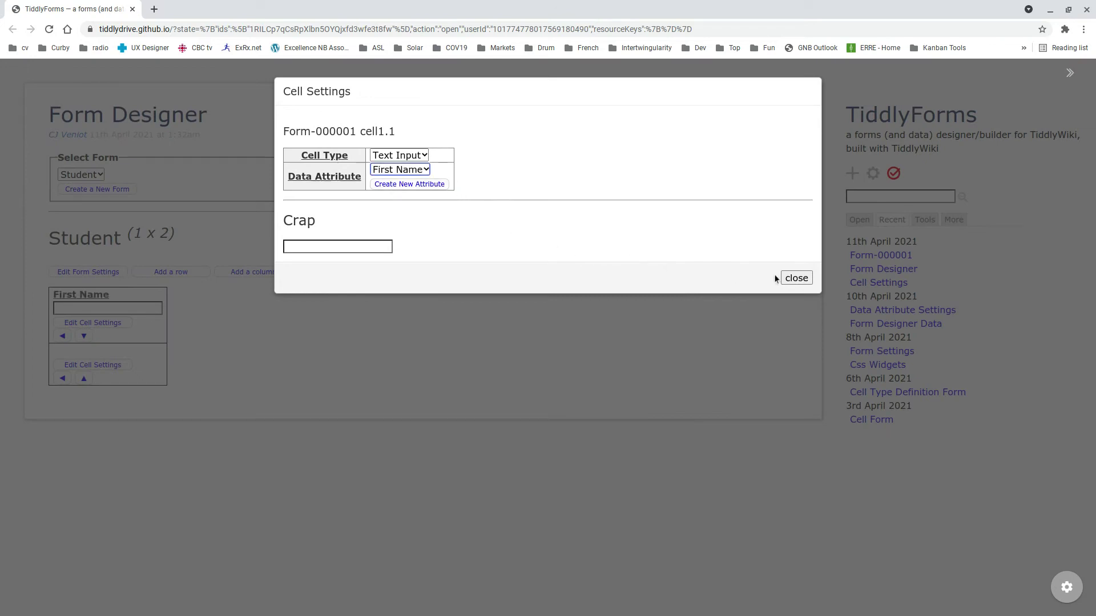
click(794, 279)
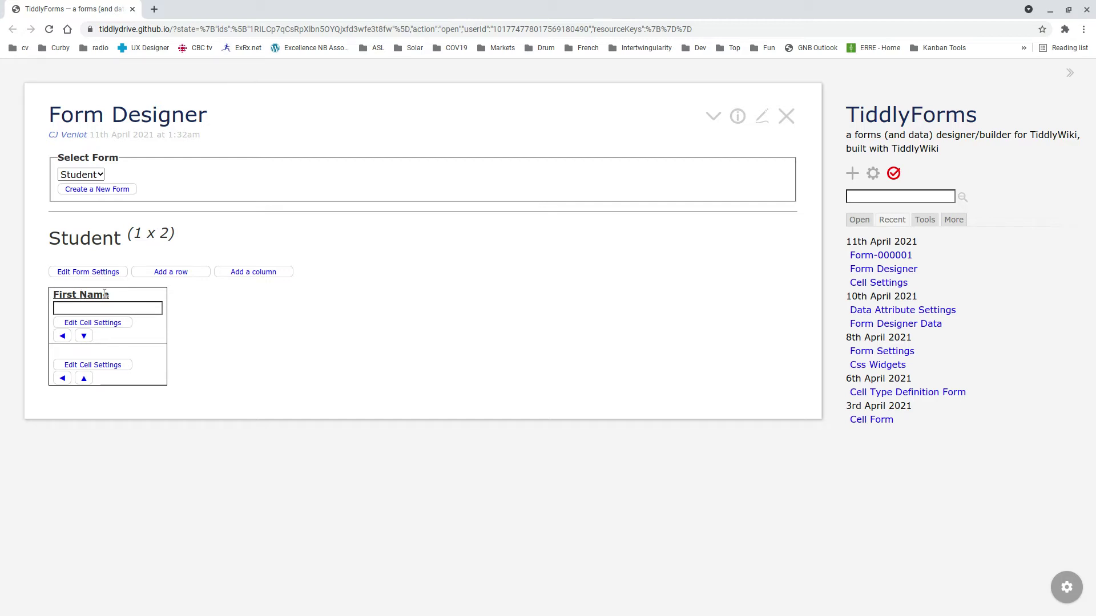
- Set the second cell's type to Text Input
click(89, 365)
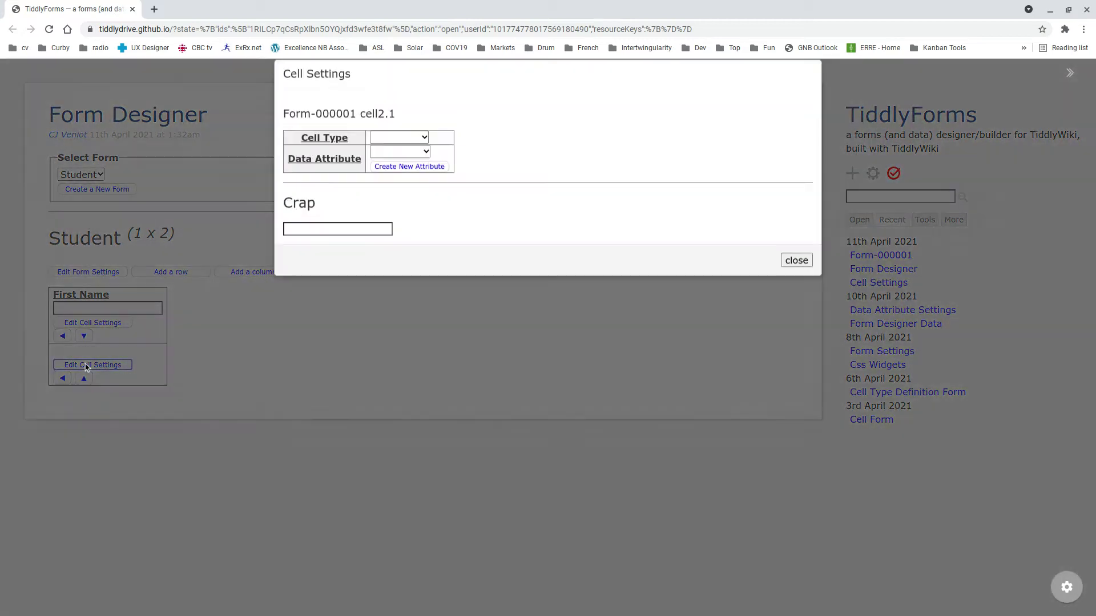
click(412, 155)
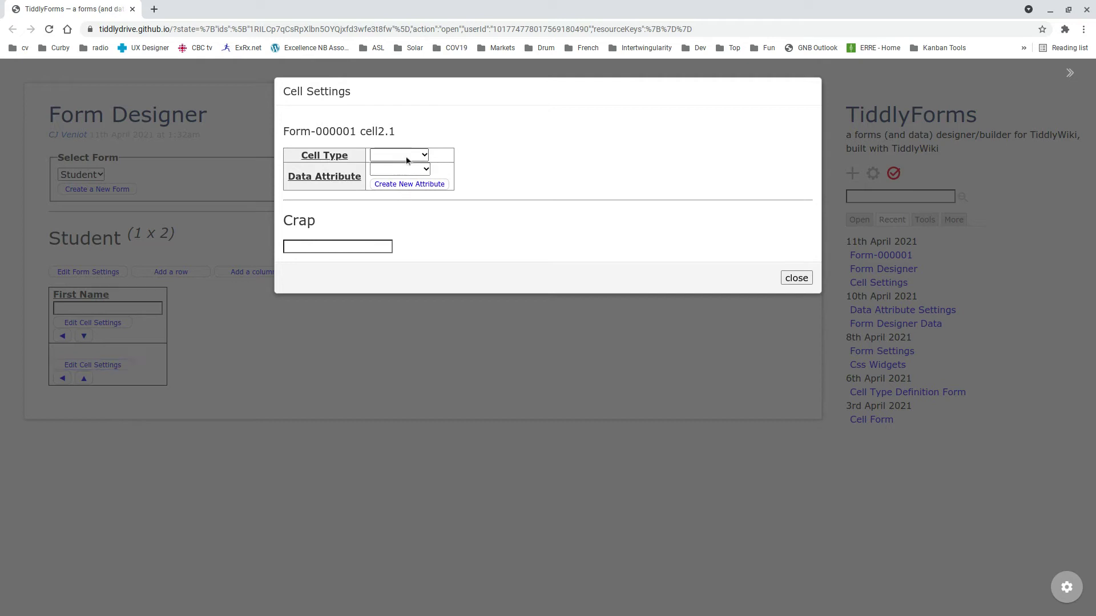
click(412, 166)
- Create a 'Second Name' data attribute and bind the second cell to it
click(419, 186)
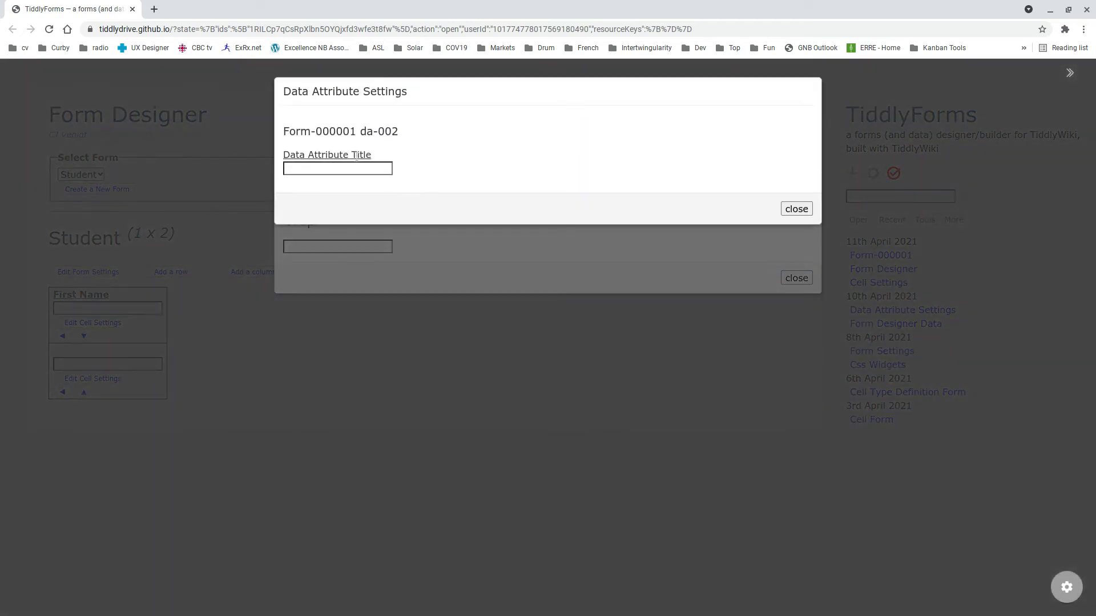
click(344, 166)
text(Second Name)
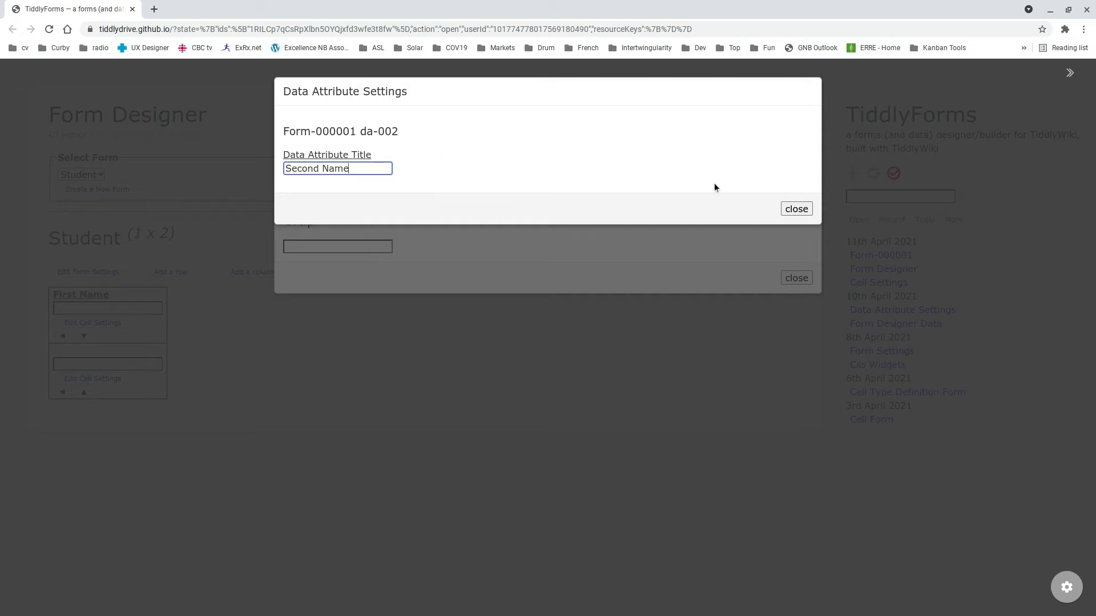
click(809, 213)
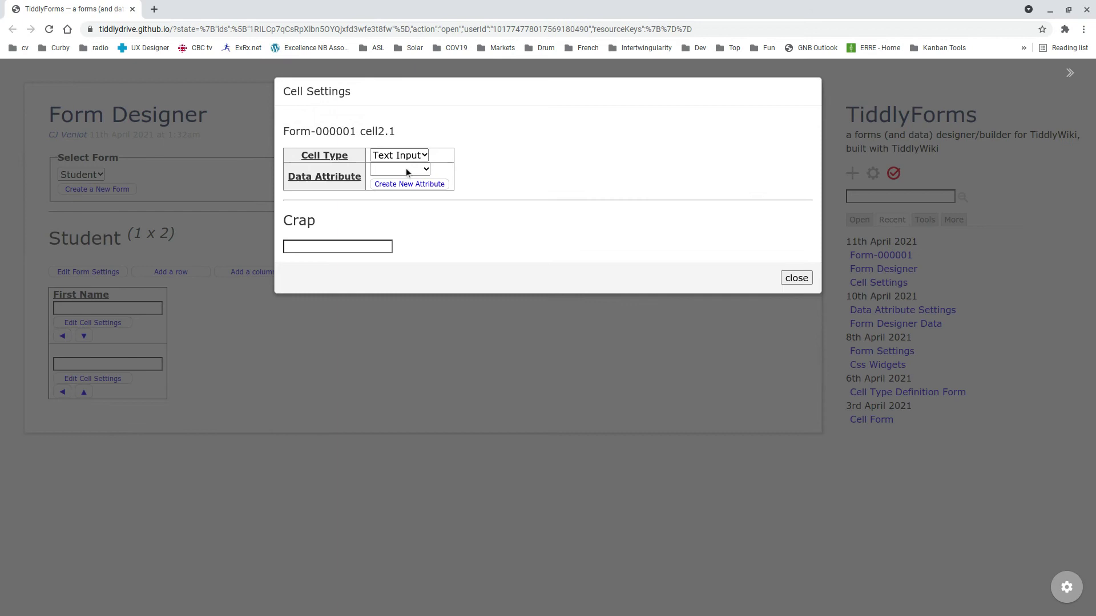
click(405, 176)
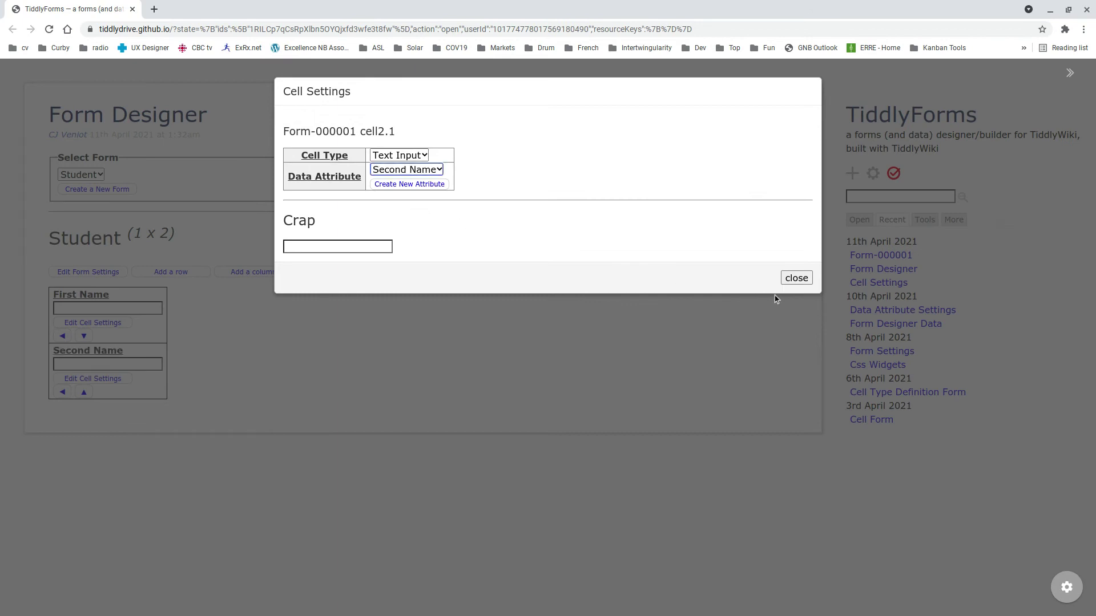
click(794, 278)
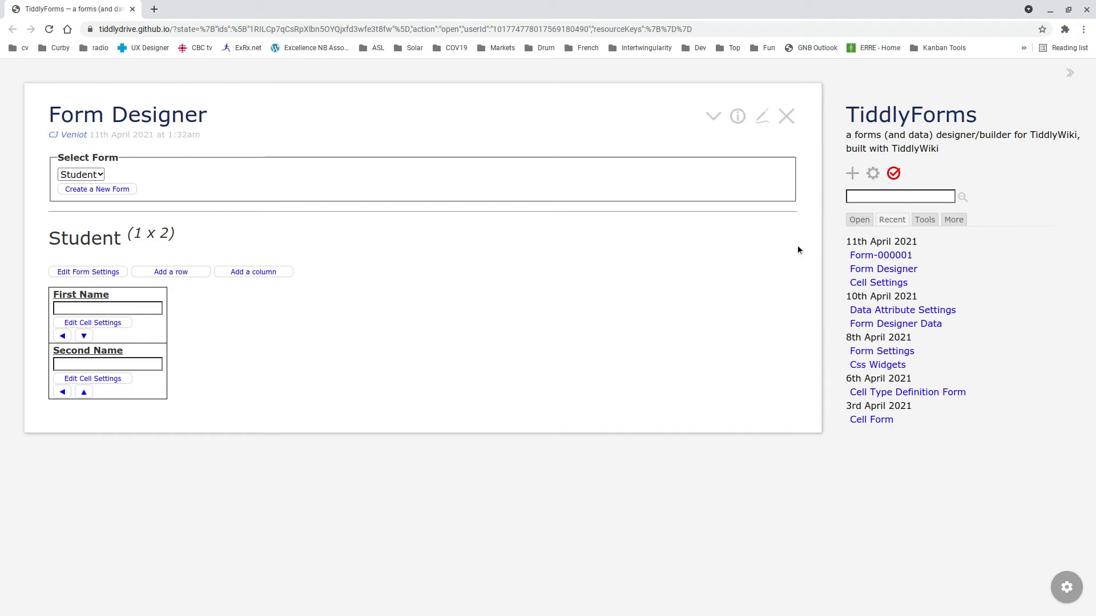
click(852, 173)
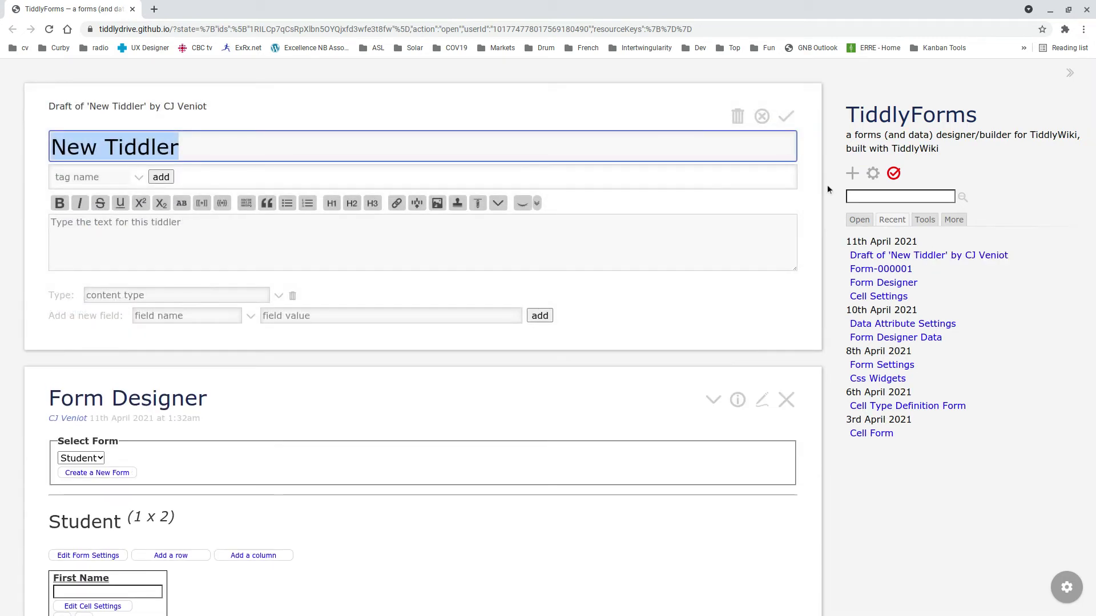
- Save a new 'Student Editor' tiddler and start another tiddler titled 'Student-000001'
text(Stude)
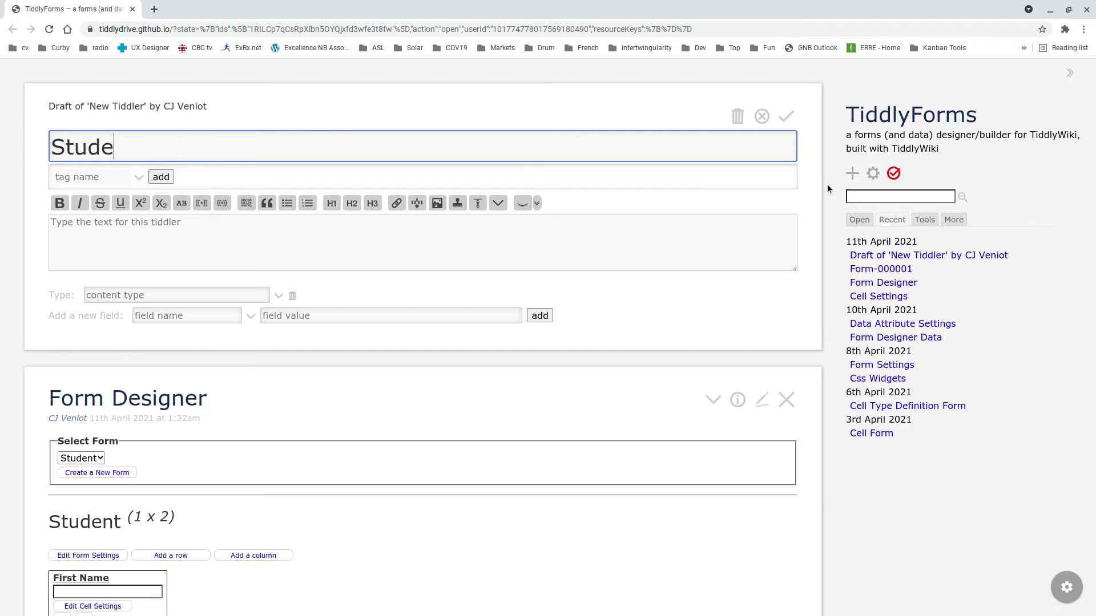
text(nt Editor)
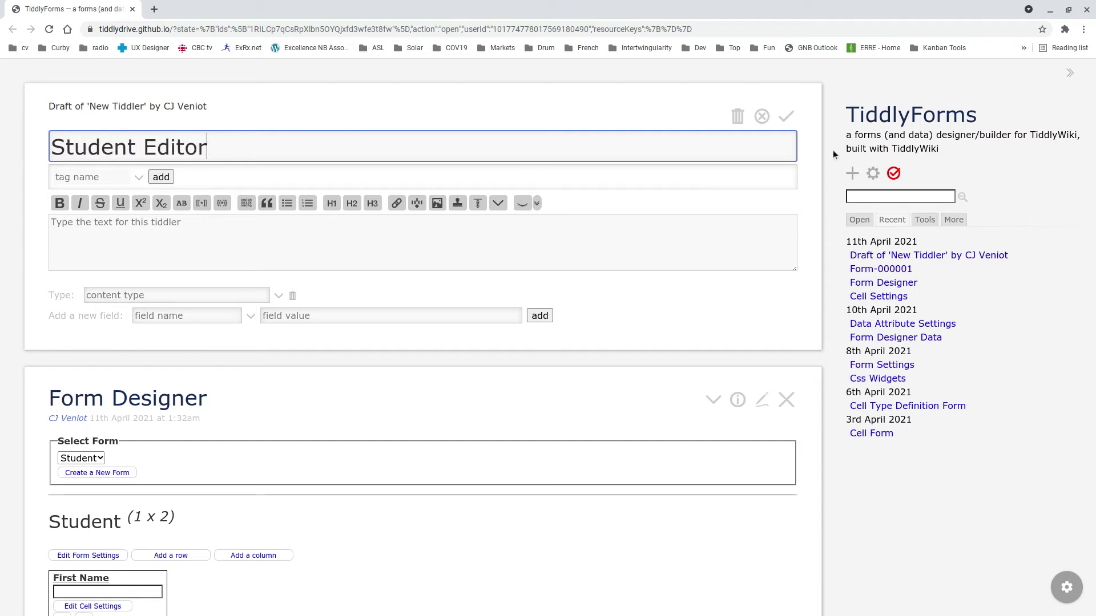
click(788, 118)
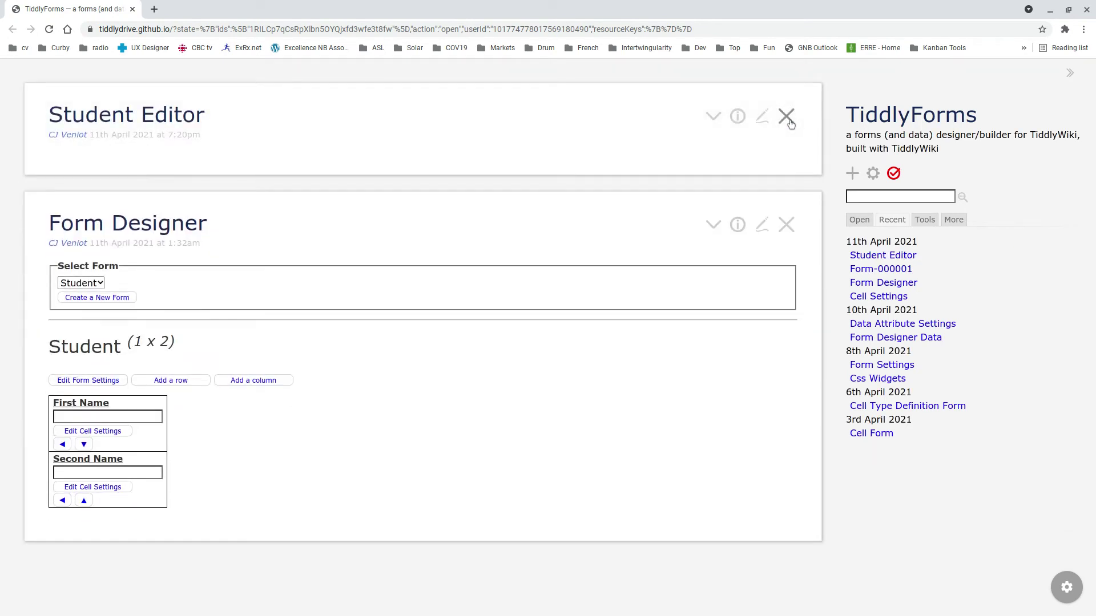
click(852, 173)
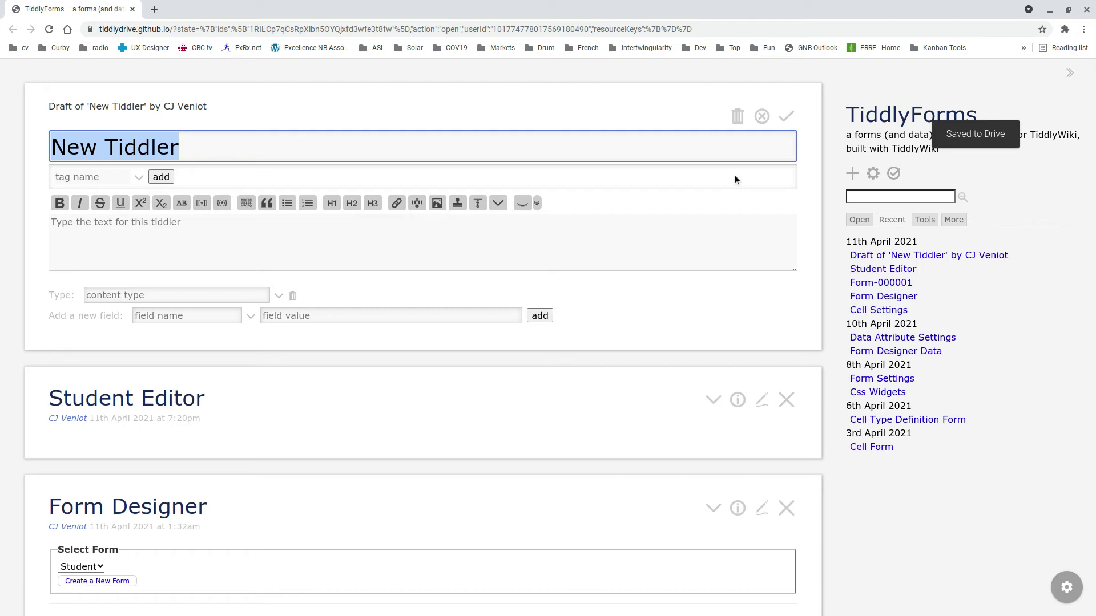
text(Student)
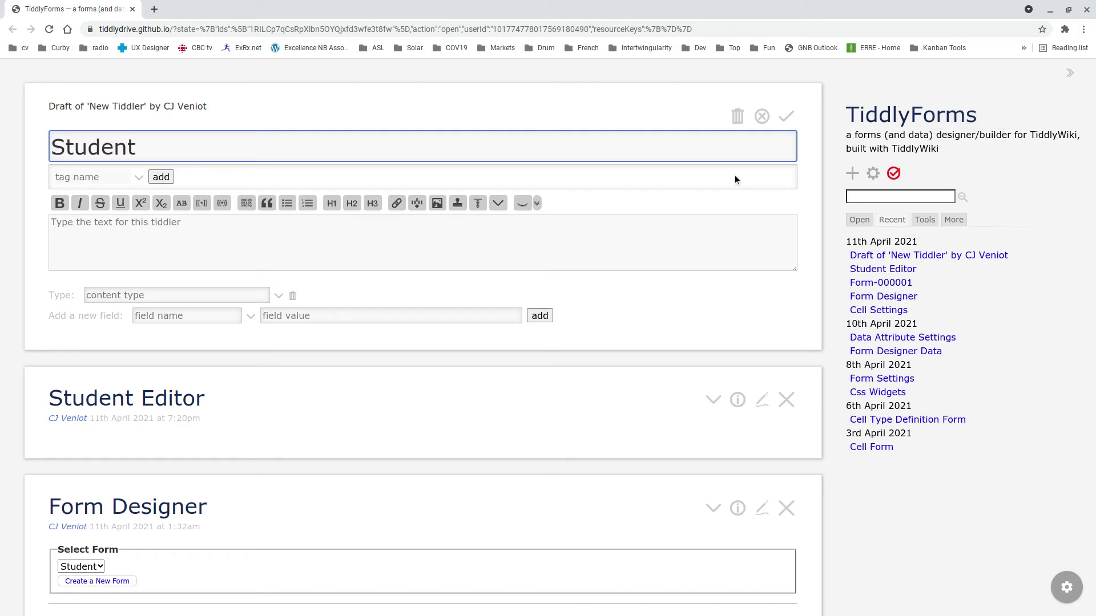
text(-000001)
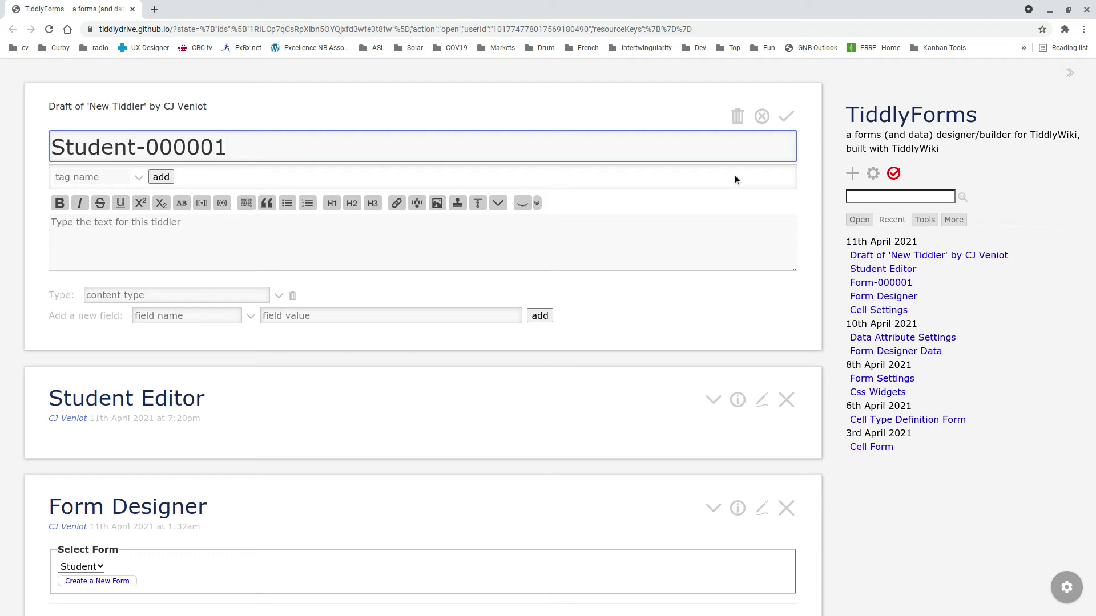
- Add the field form = Form-000001 to Student-000001 and save it
click(193, 316)
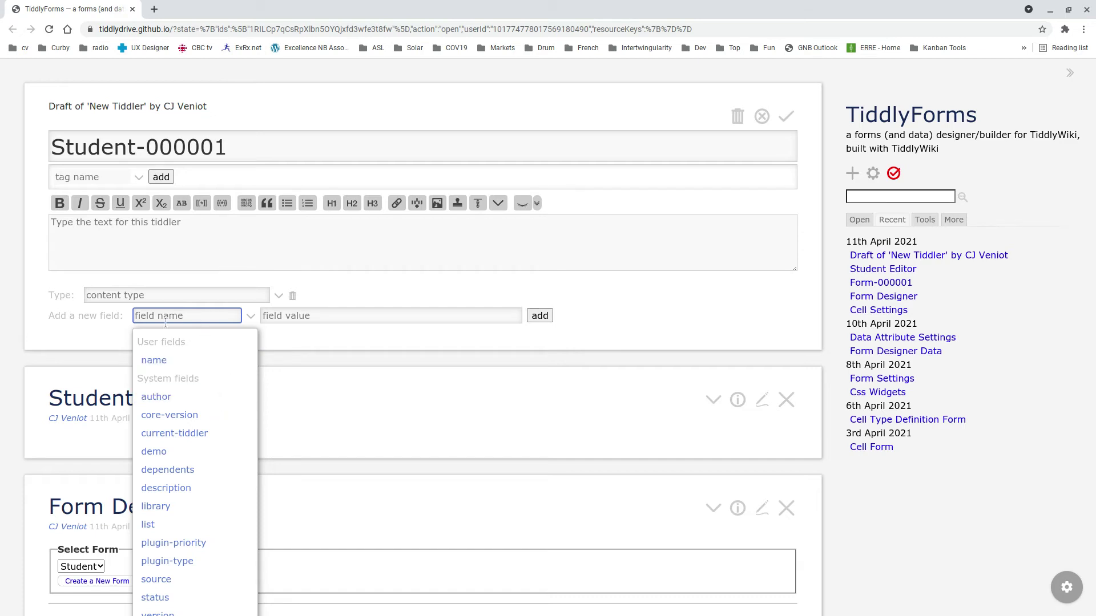
text(form)
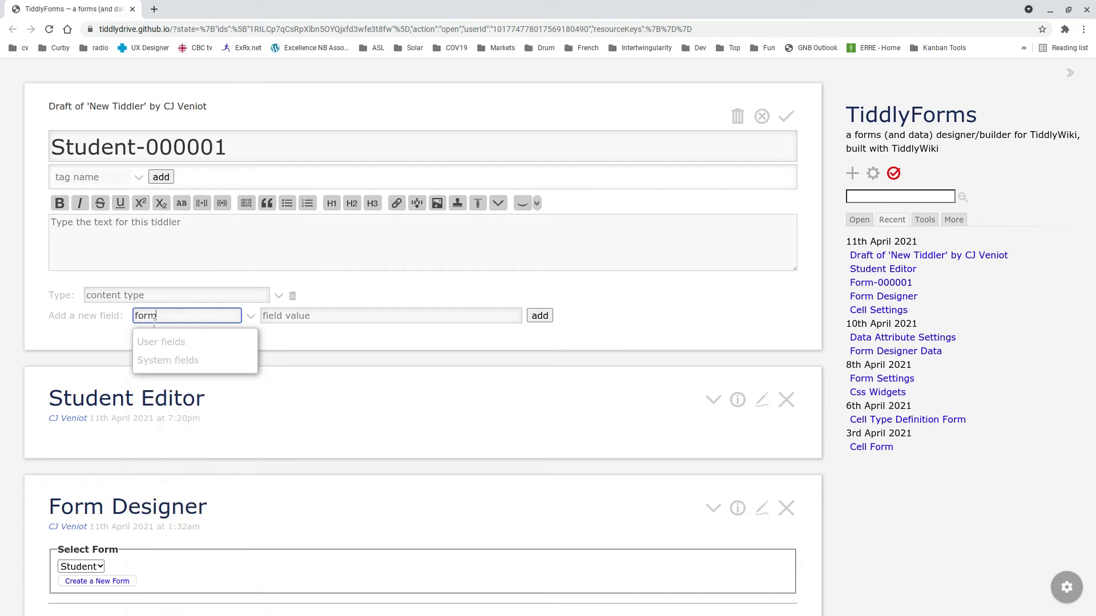
click(286, 320)
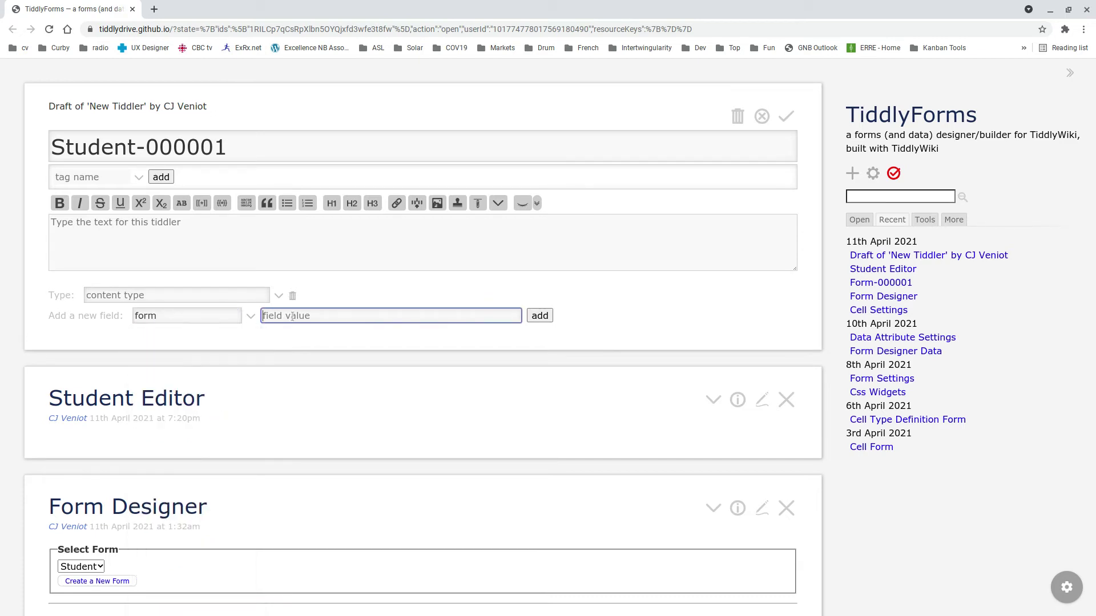
text(Form-000001)
click(540, 321)
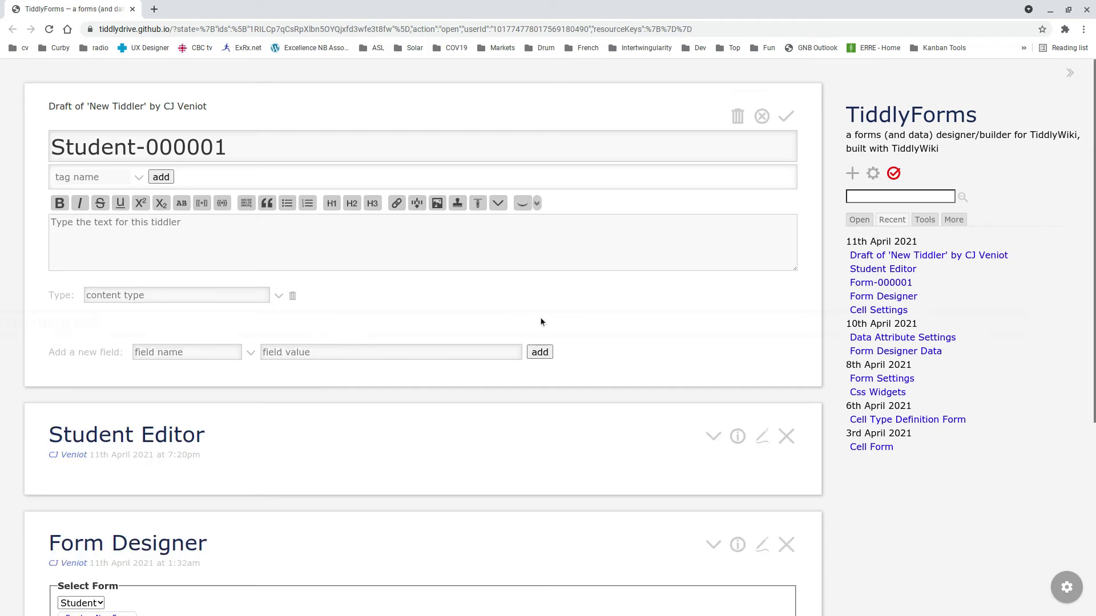
click(779, 120)
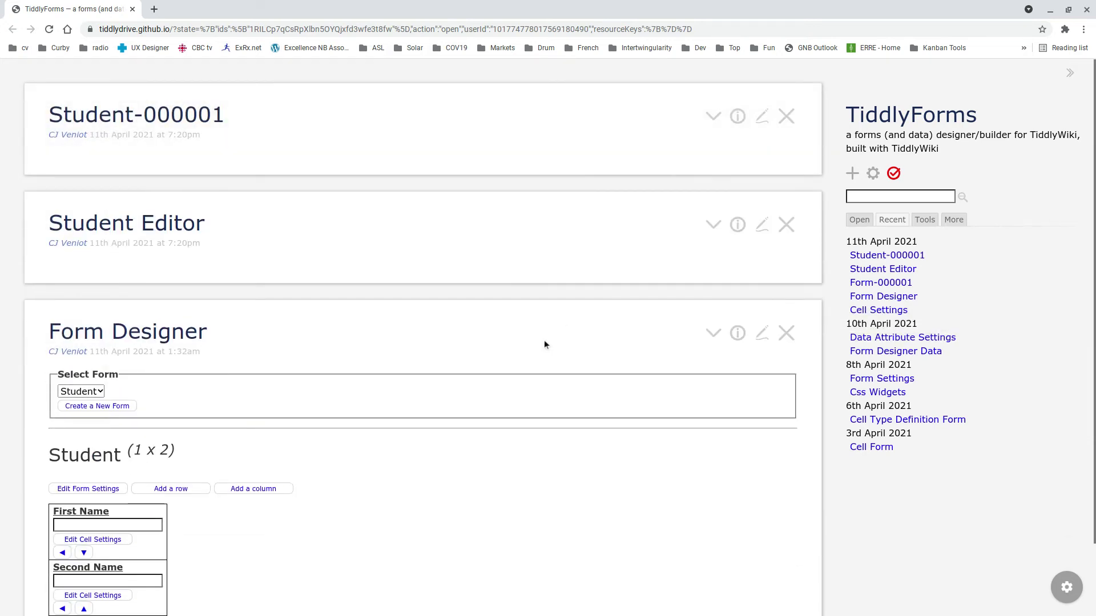
- Discard the stray '{{' title edit, then reopen Student Editor and begin its body with '{{'
click(762, 224)
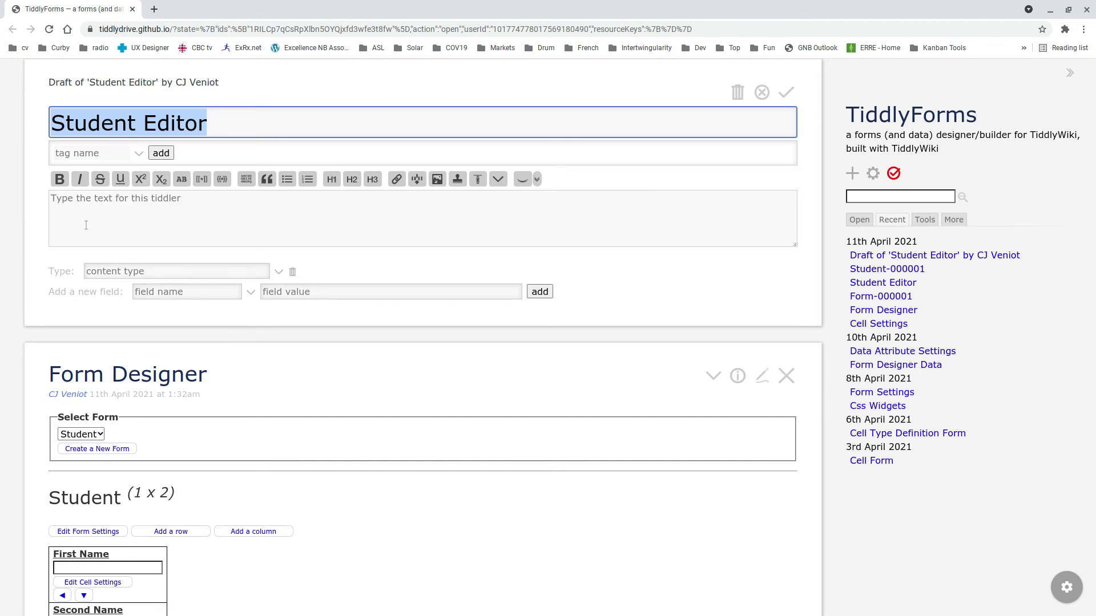
text({{)
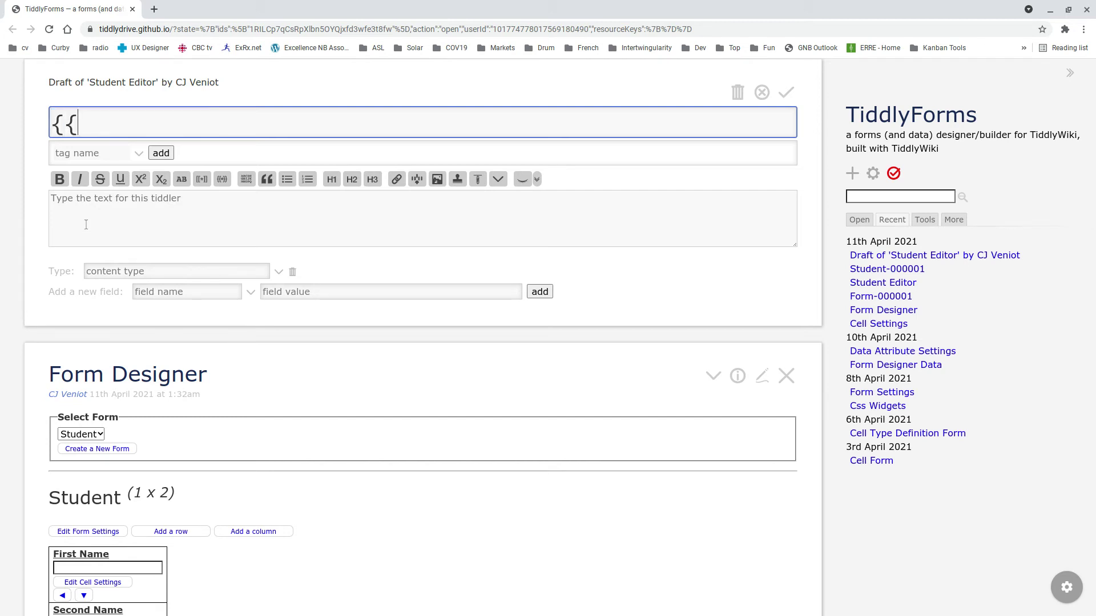
key(BackSpace)
key(BackSpace)
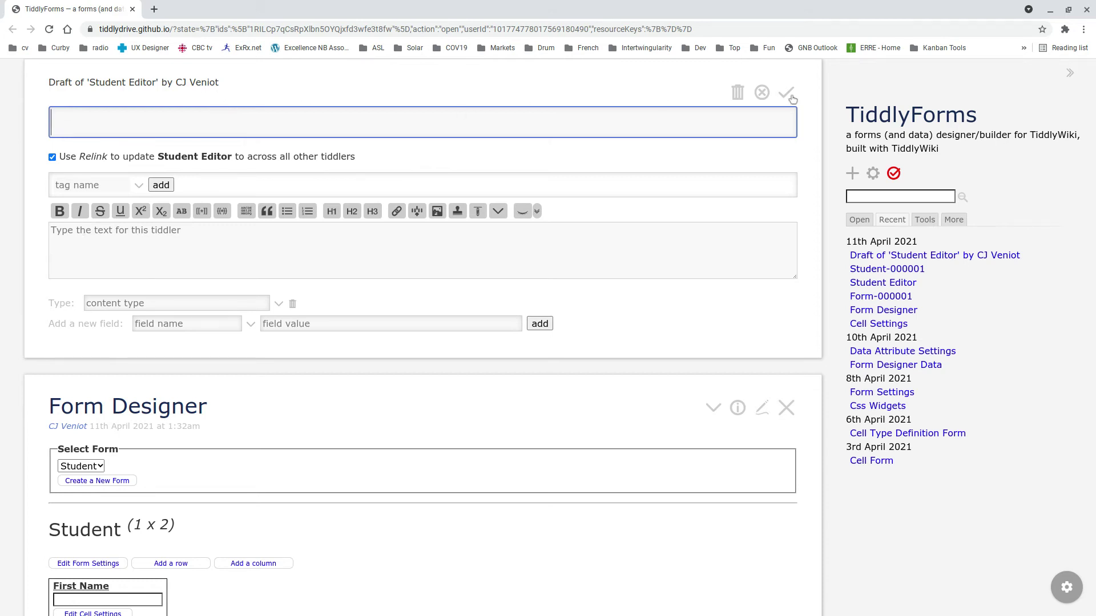
click(762, 92)
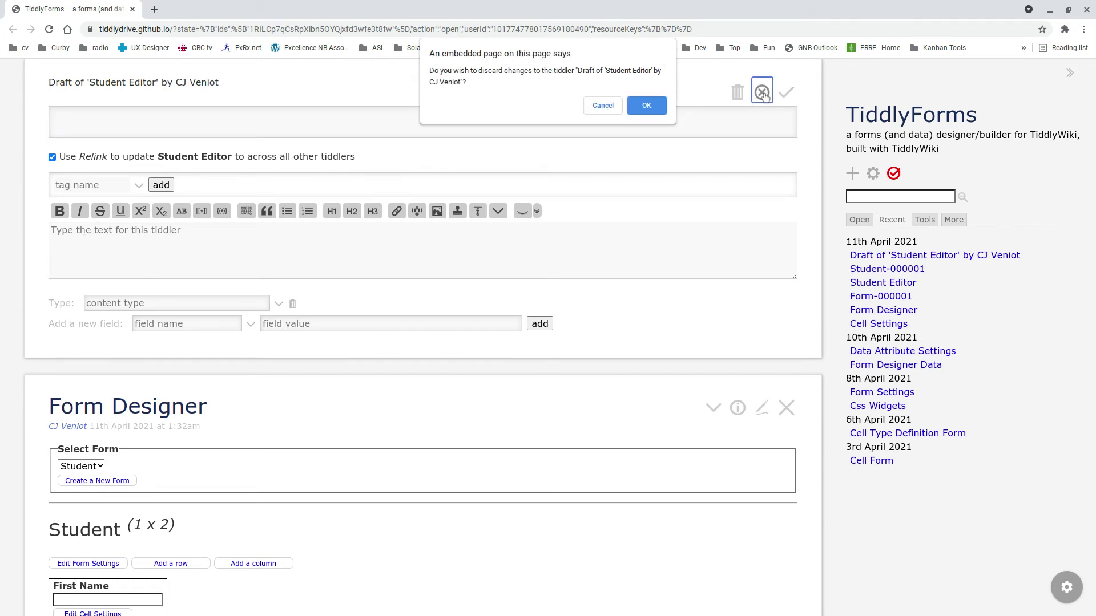
click(644, 115)
click(762, 141)
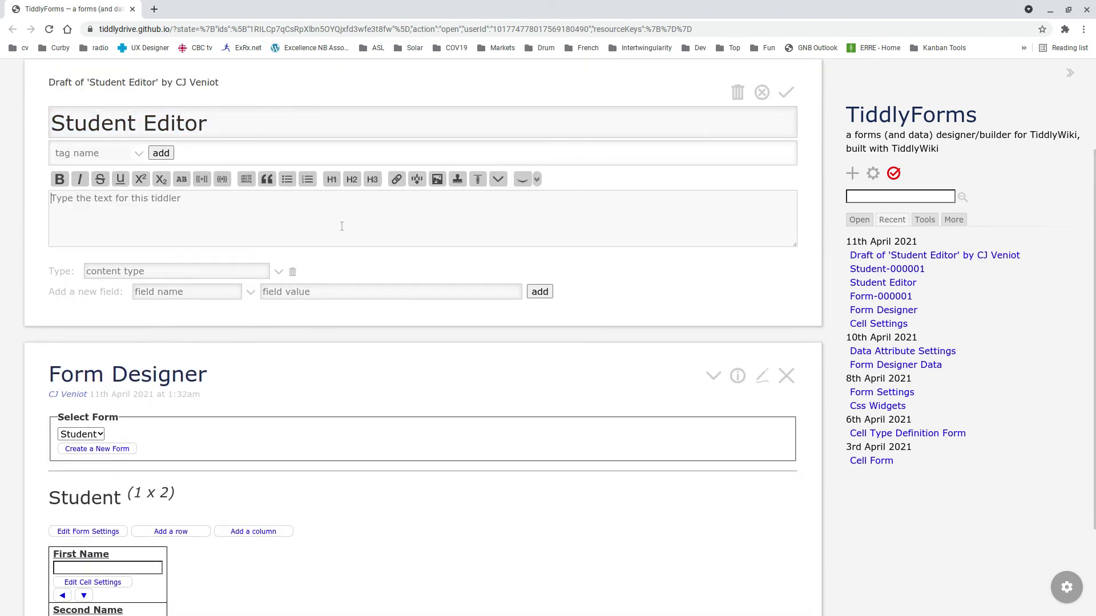
text({{)
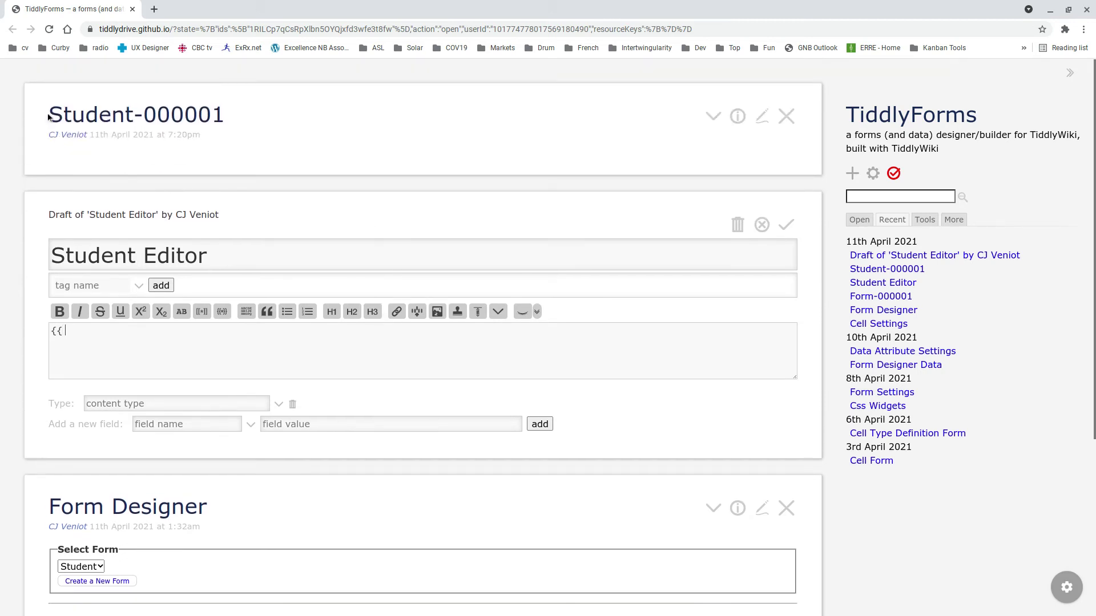
- Set the Student Editor body to {{ Student-000001 || Form Designer }} and save it
drag(48, 116, 227, 117)
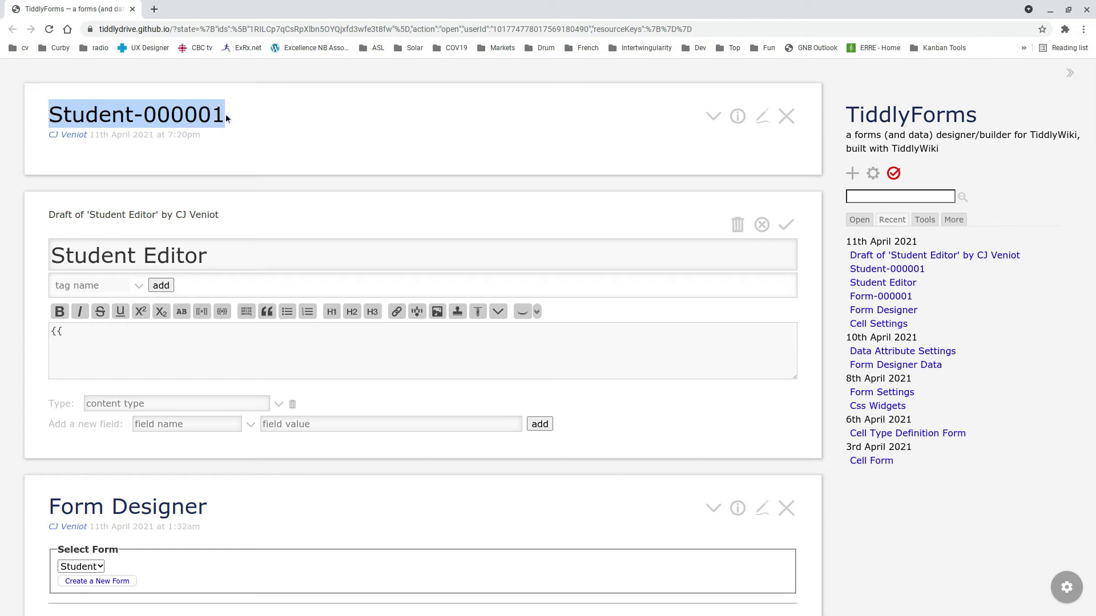
middle_click(129, 345)
text(|| Form Designer }})
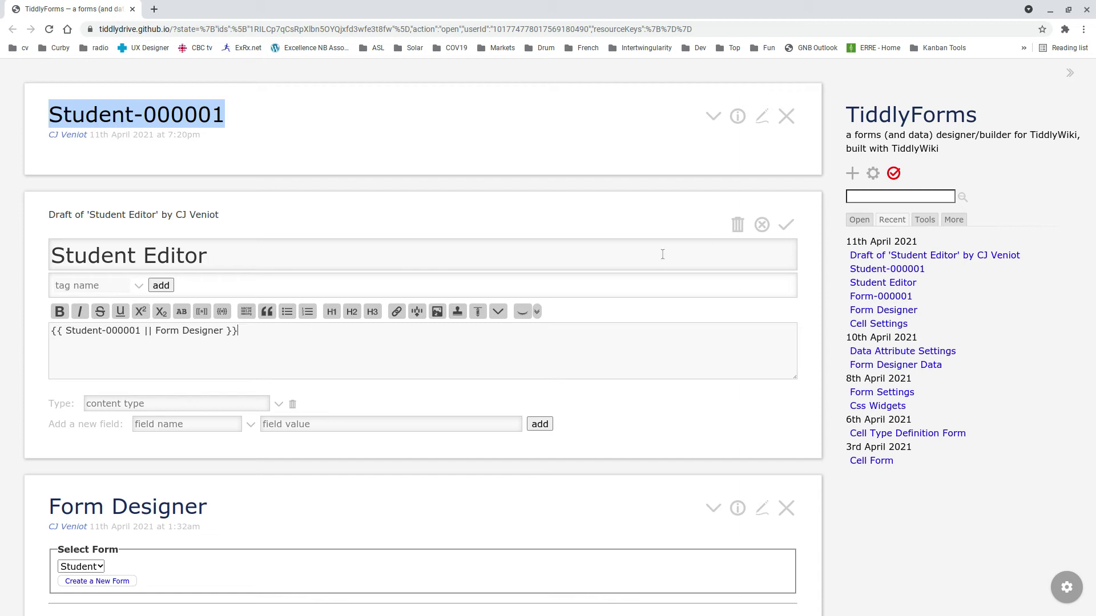
click(786, 224)
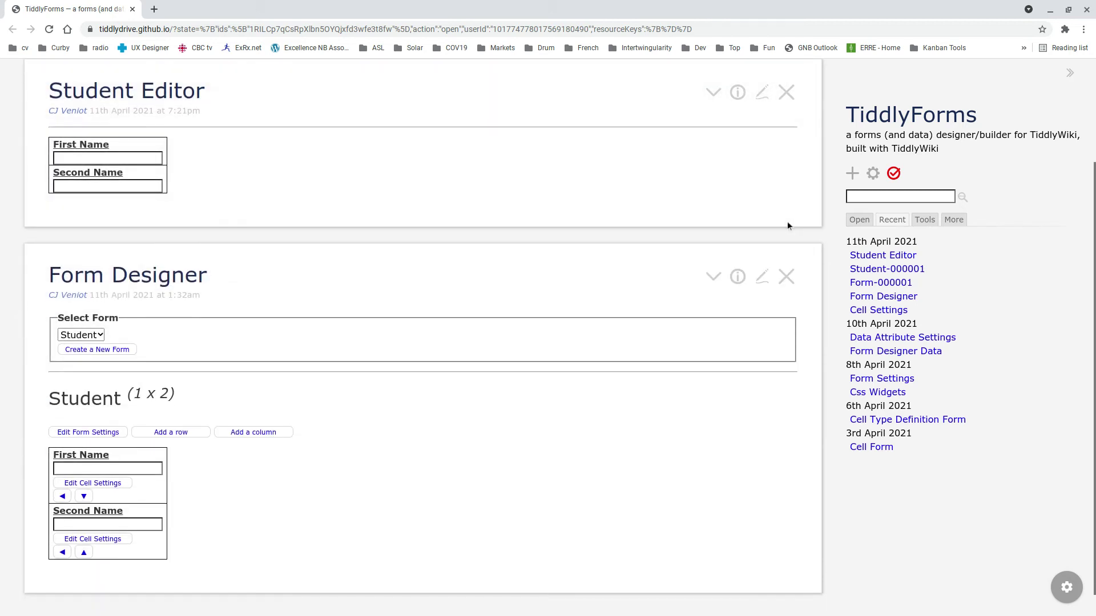
- Enter the student's first name and surname in the First Name and Second Name fields
scroll(731, 253, up, 2)
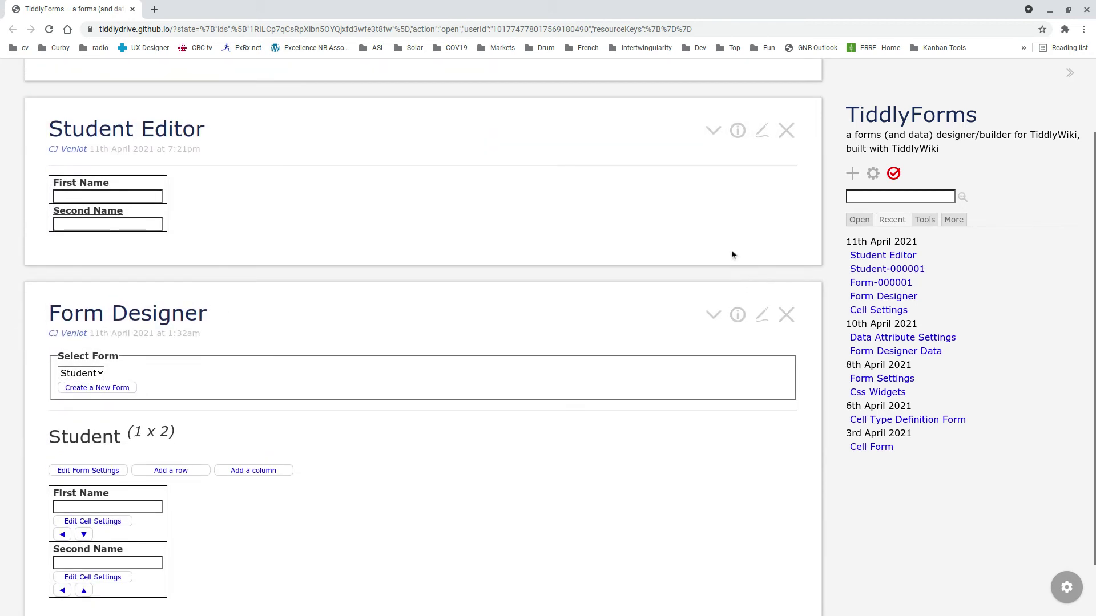
scroll(731, 249, up, 1)
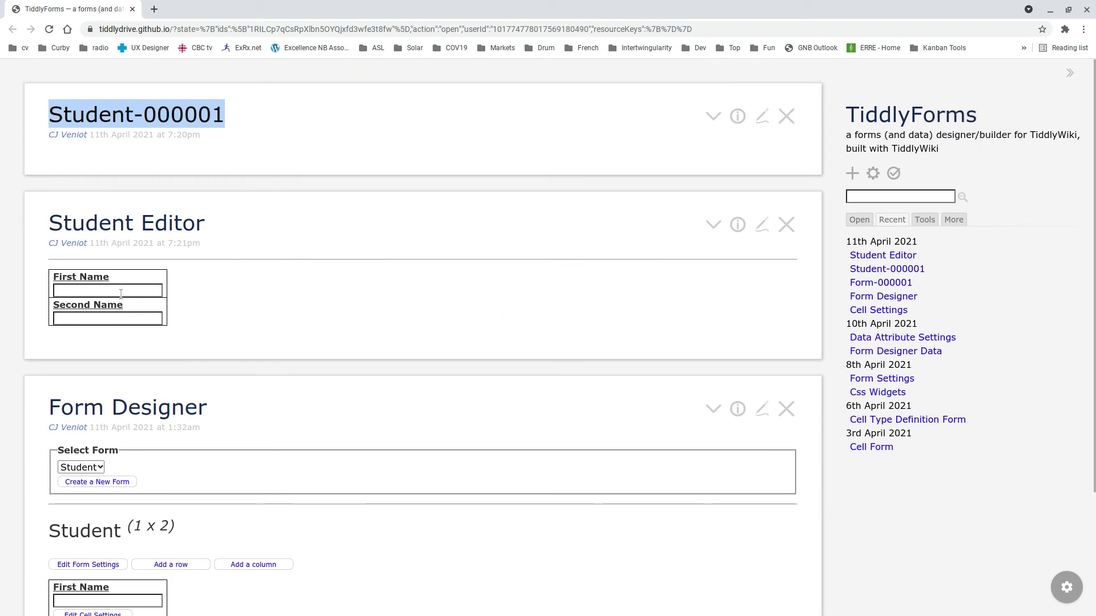
scroll(121, 294, down, 1)
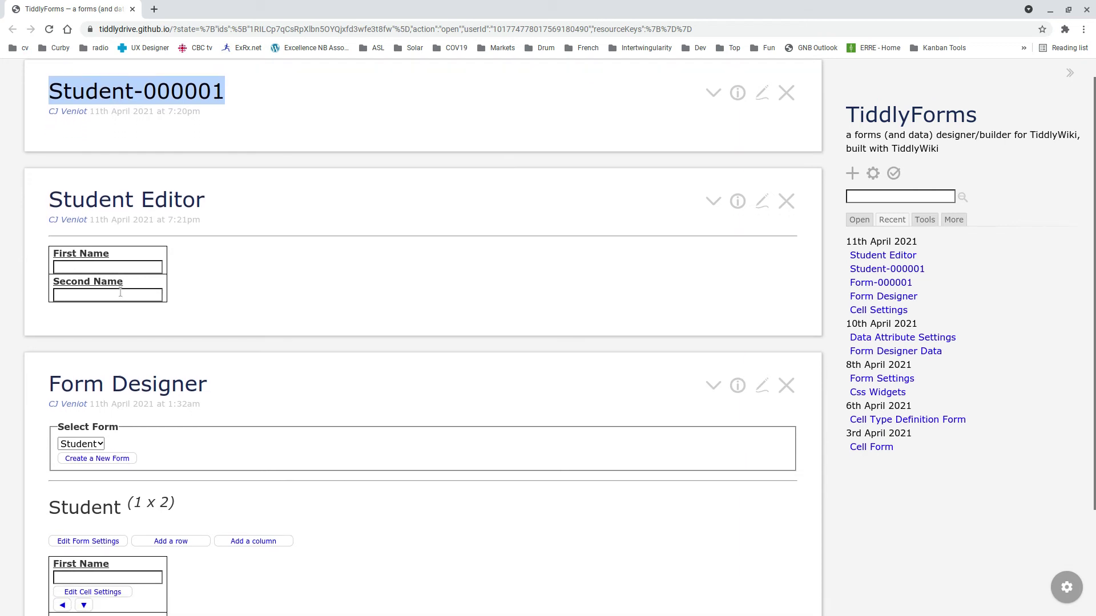
scroll(239, 445, down, 1)
scroll(285, 417, up, 2)
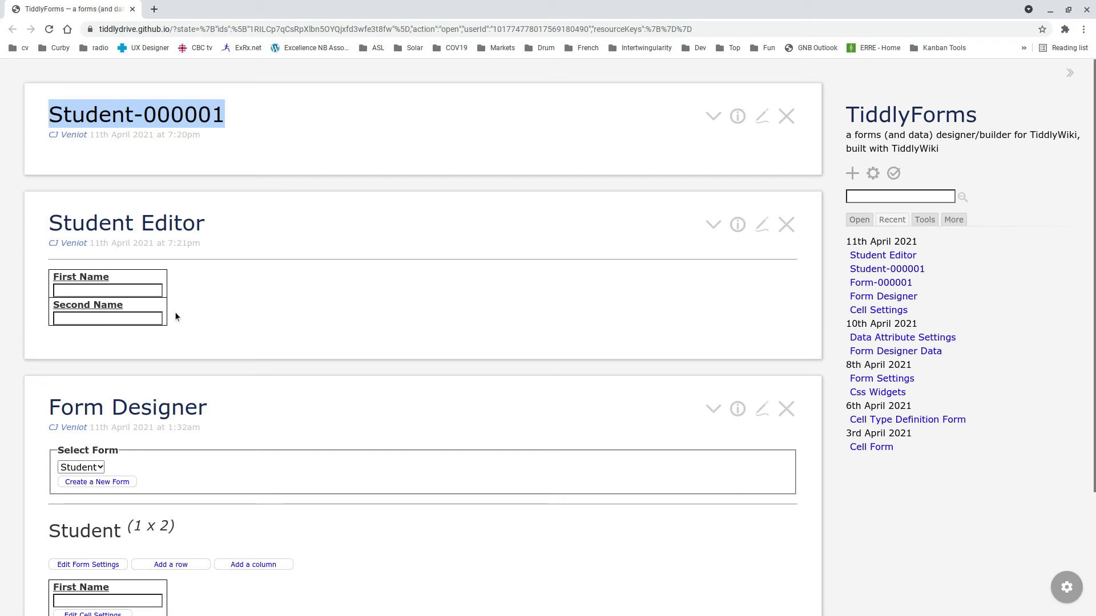
click(84, 289)
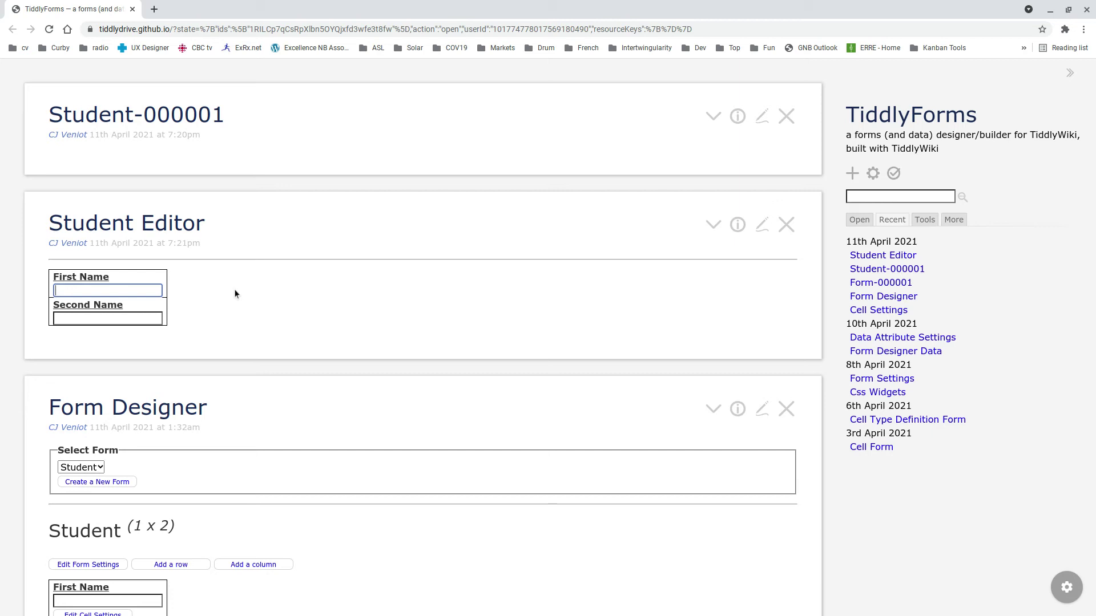
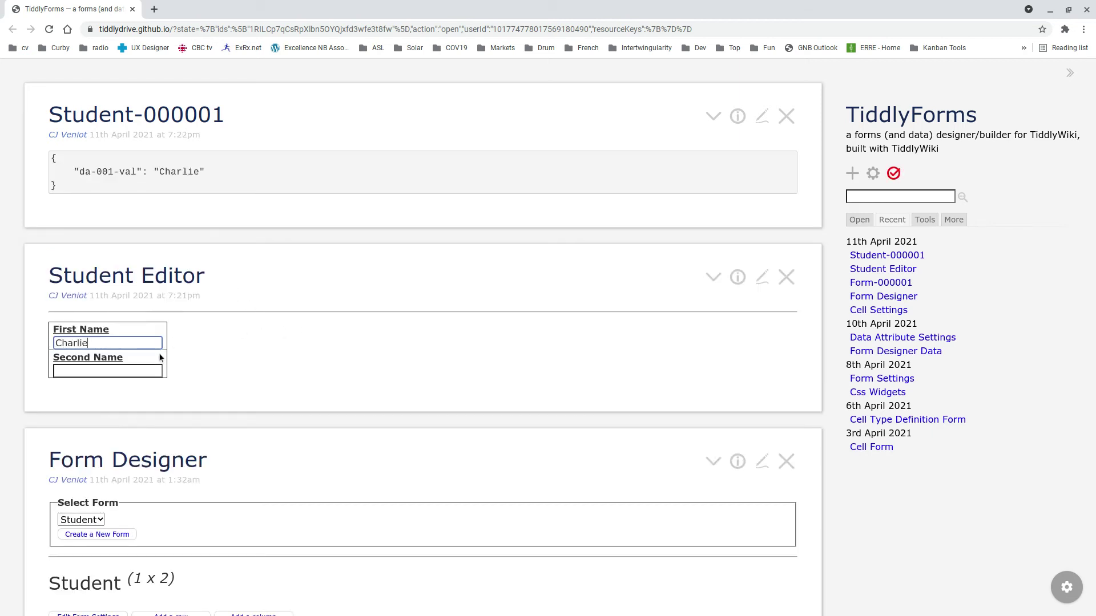
click(138, 369)
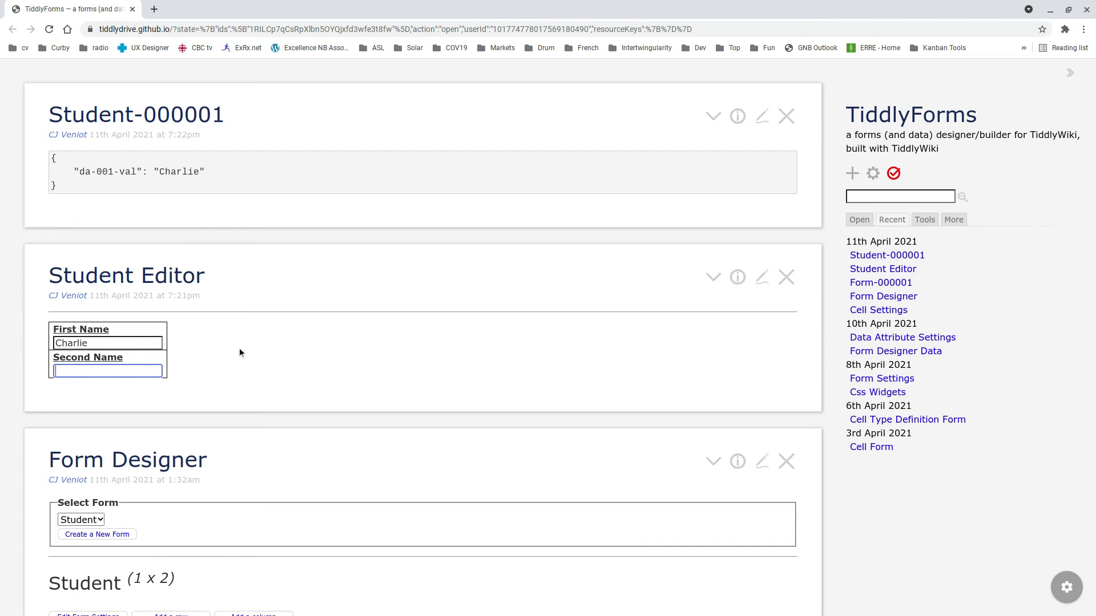
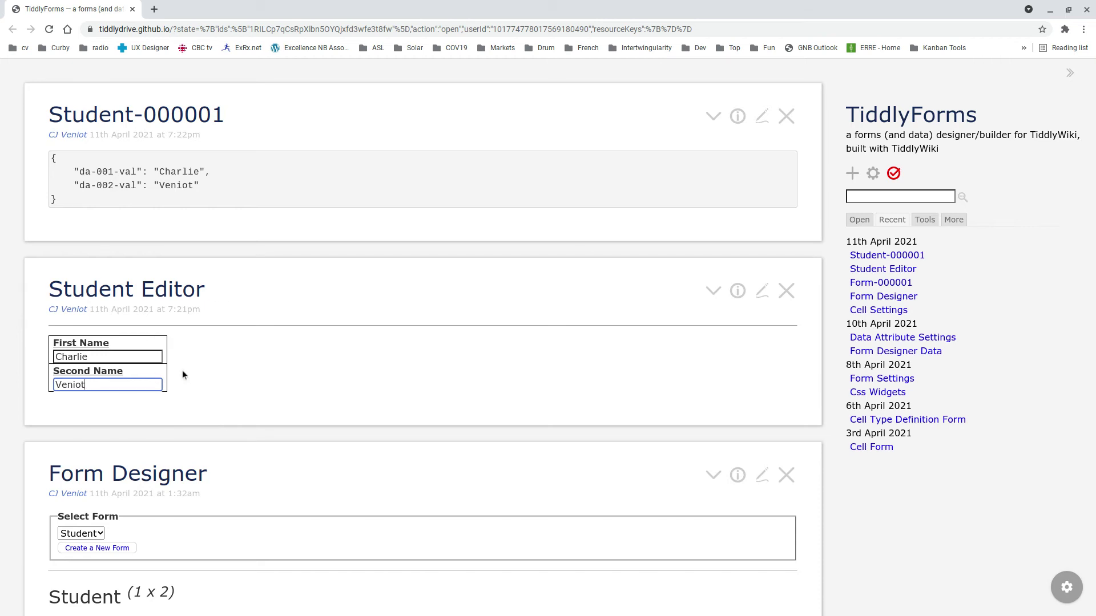
scroll(275, 516, down, 3)
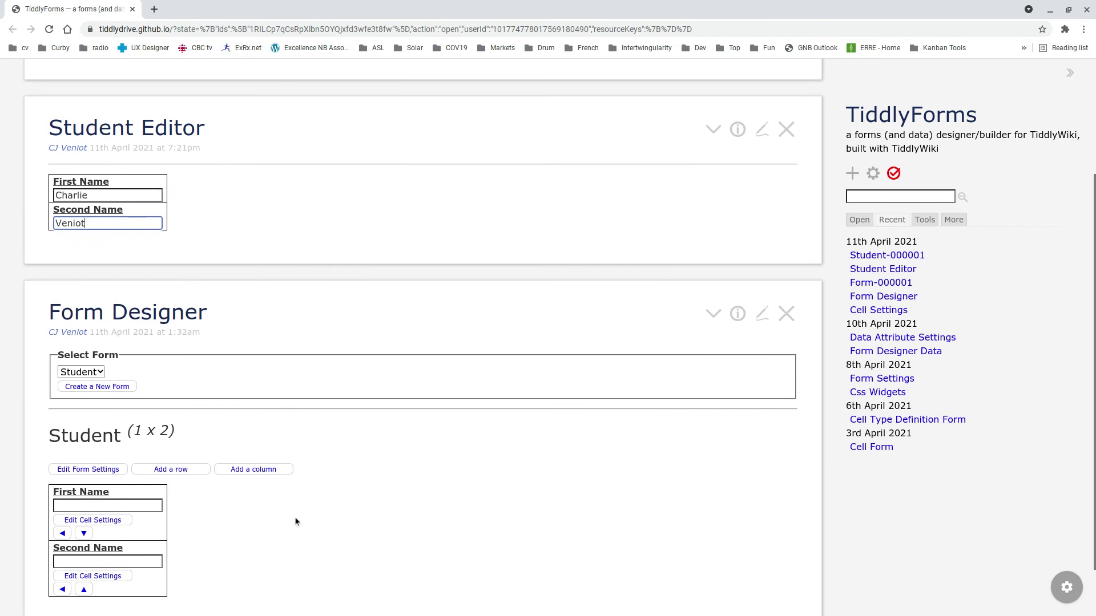
scroll(248, 537, up, 3)
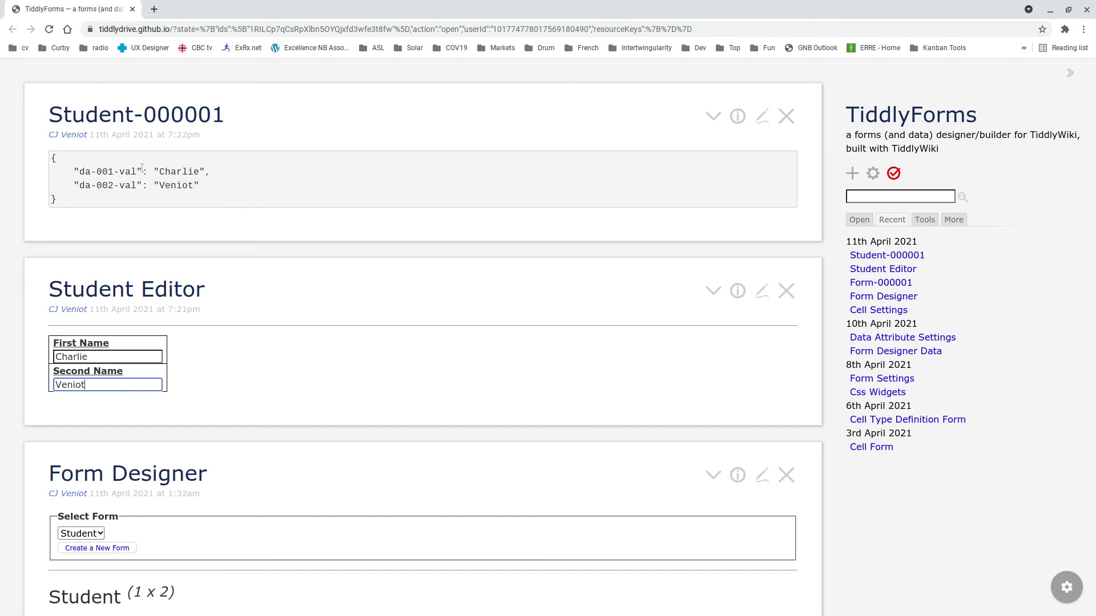
scroll(142, 166, down, 1)
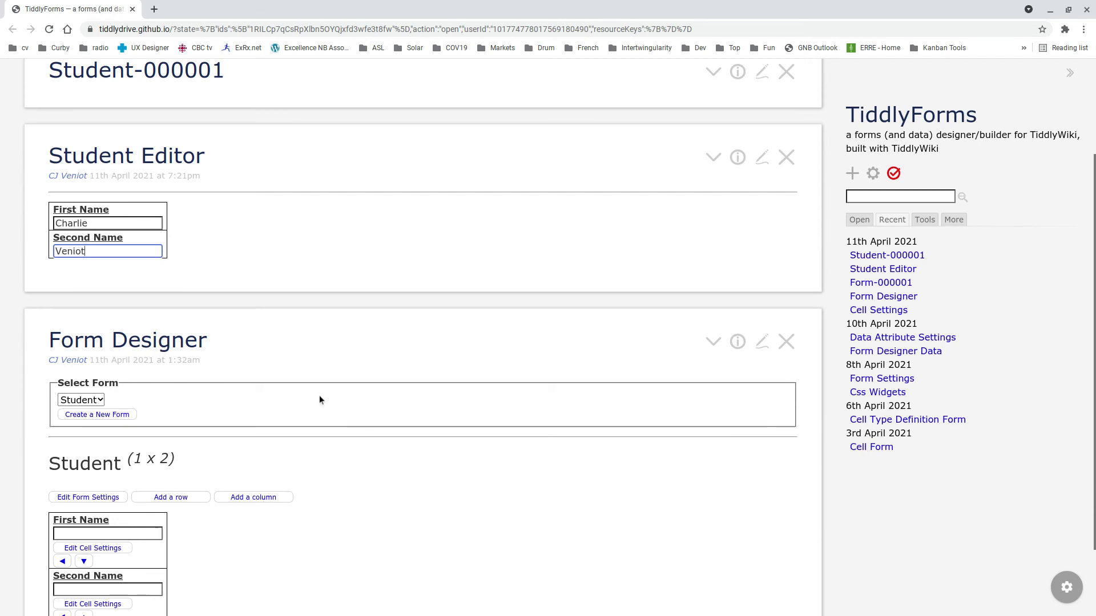
scroll(319, 395, down, 2)
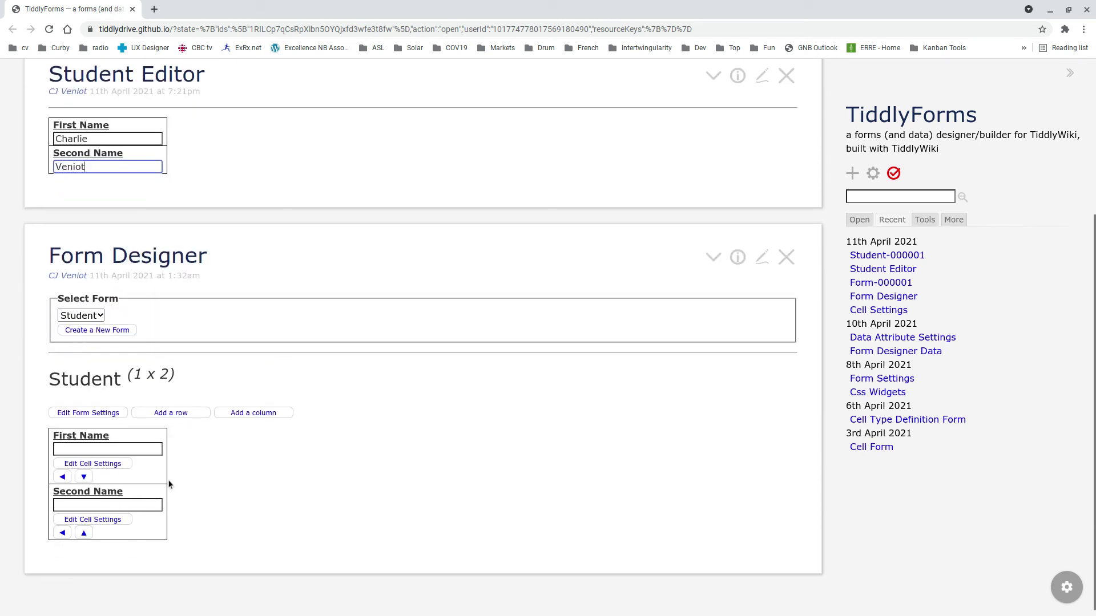
scroll(181, 483, up, 2)
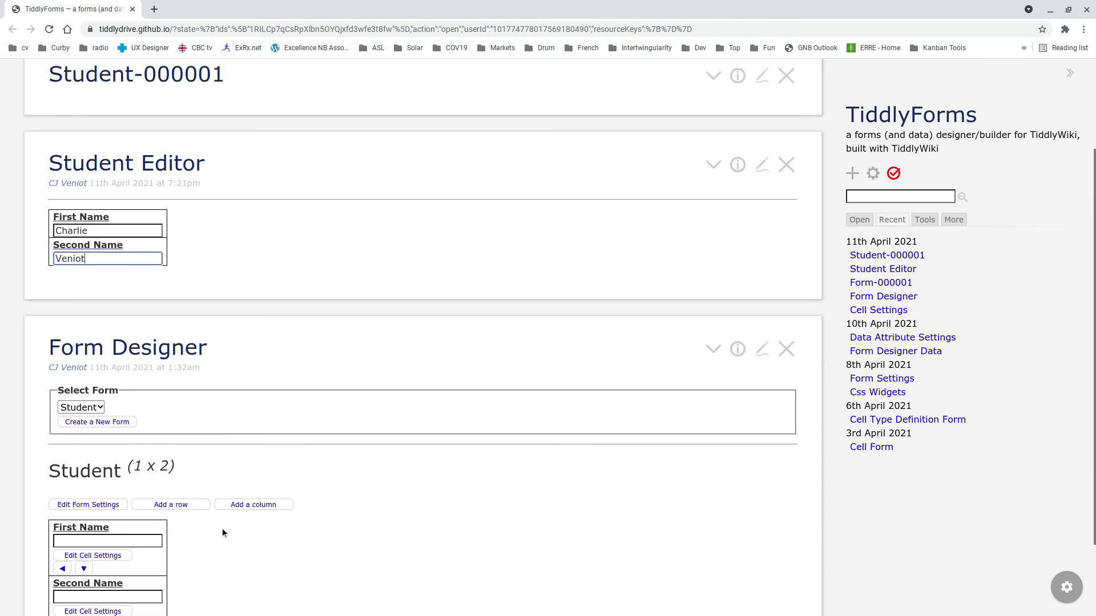
scroll(223, 533, down, 2)
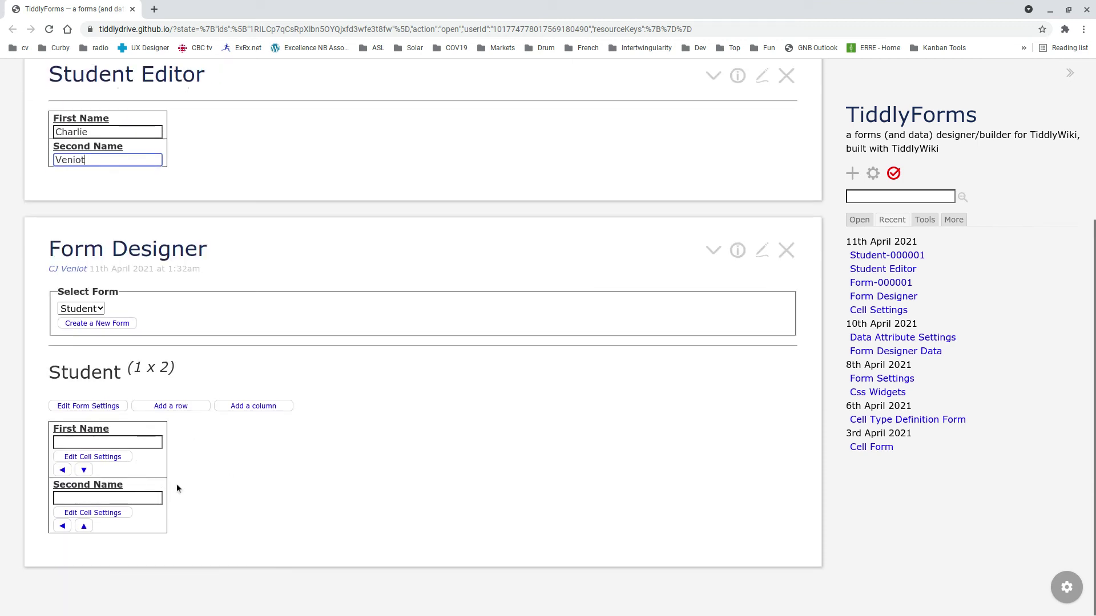
click(874, 284)
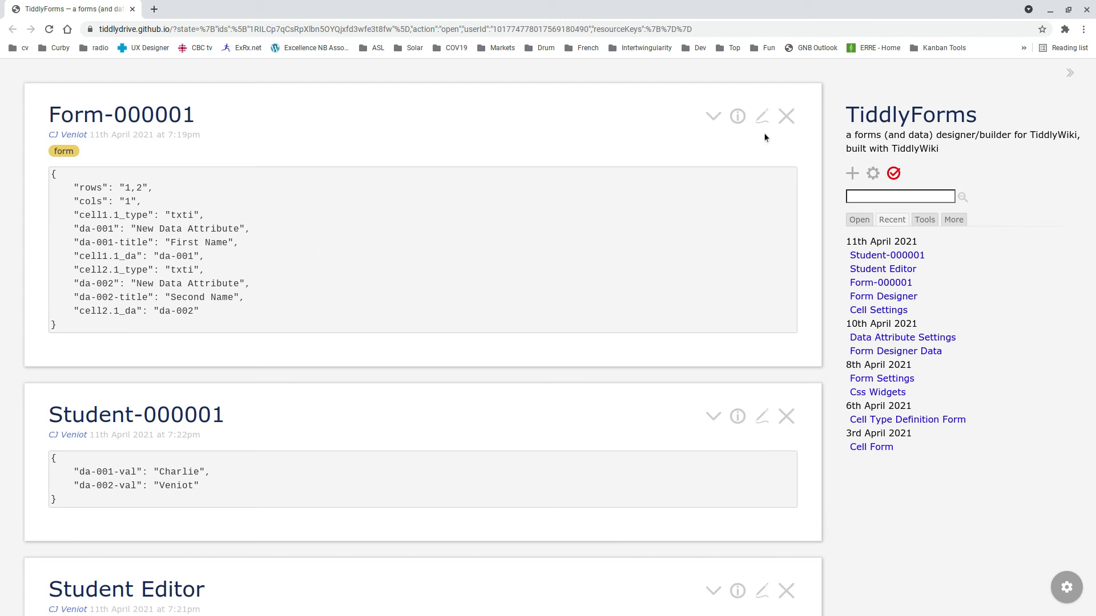
click(786, 116)
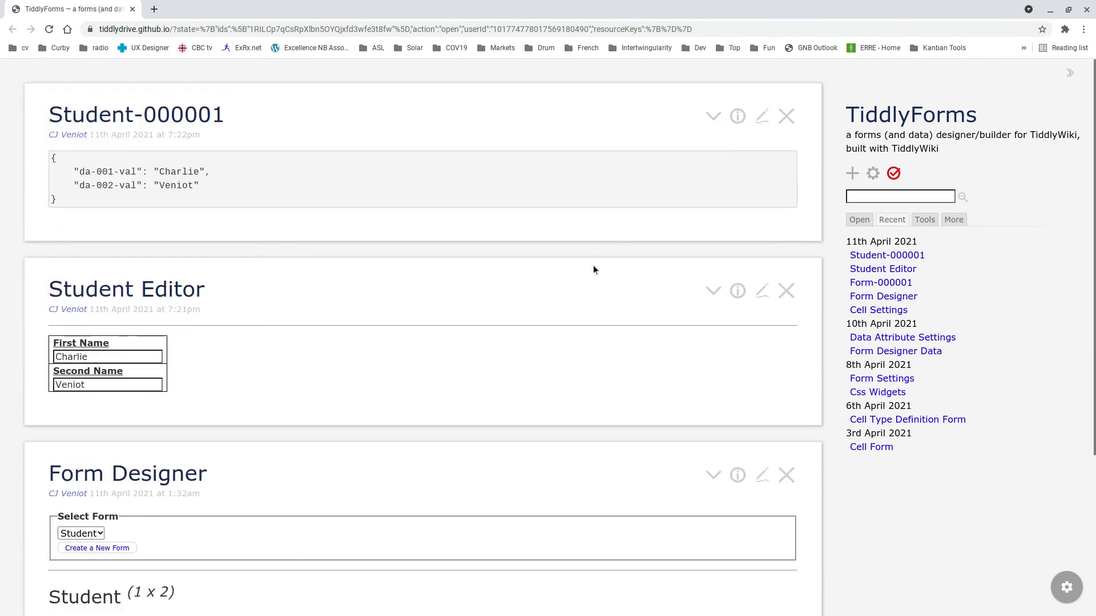
scroll(590, 276, down, 1)
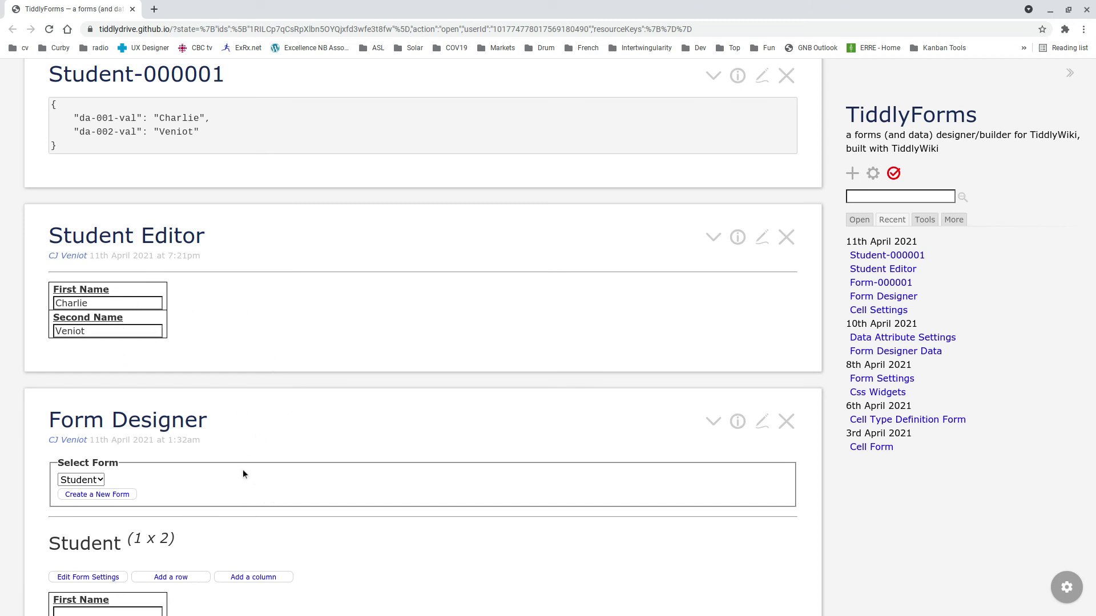
scroll(243, 473, down, 3)
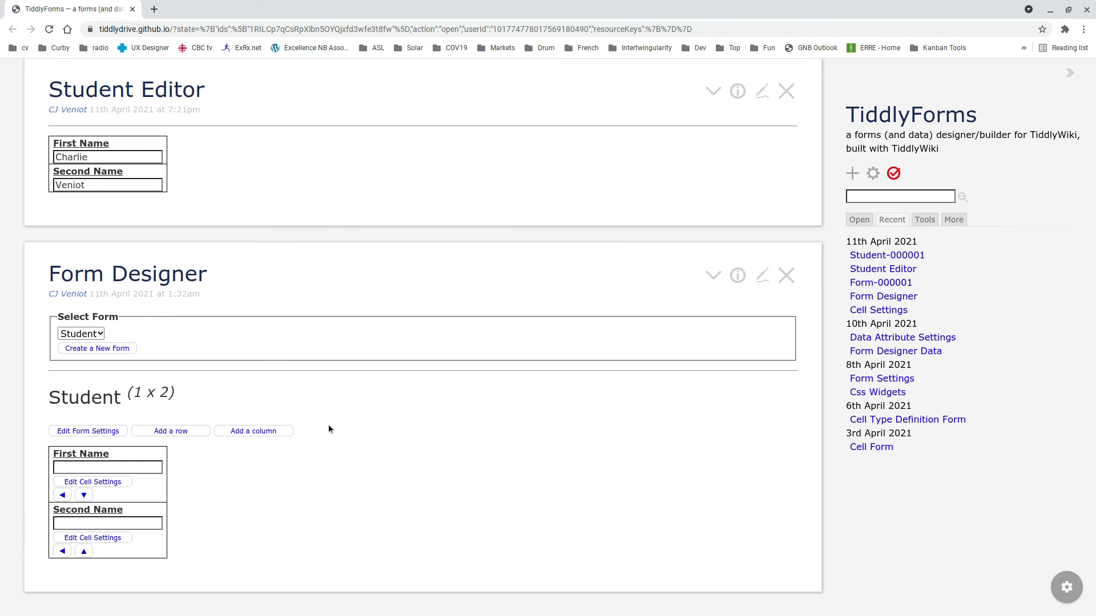
click(879, 284)
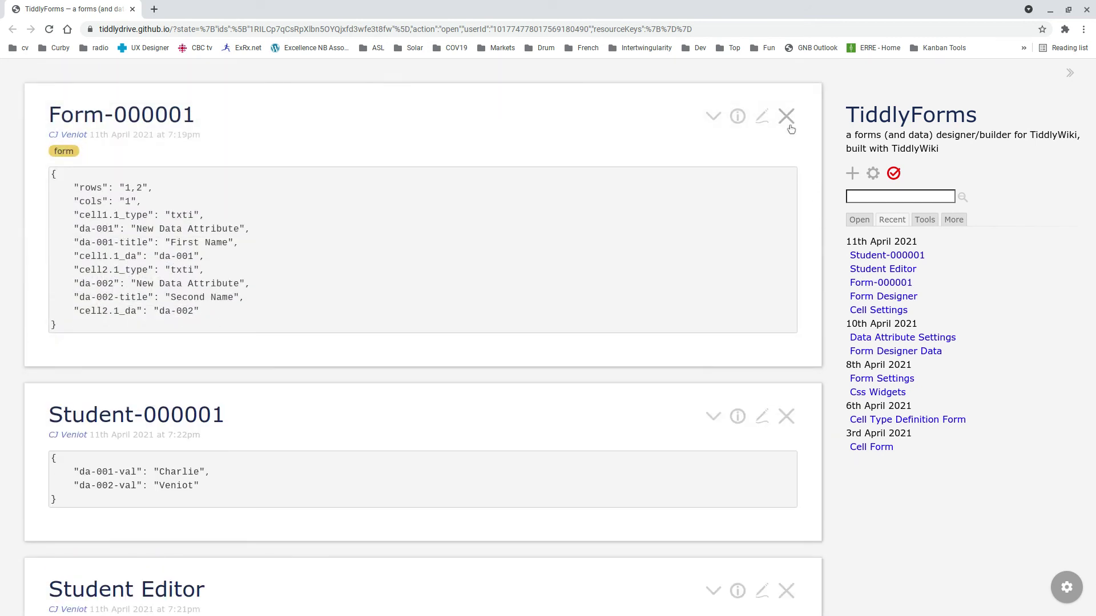
click(786, 117)
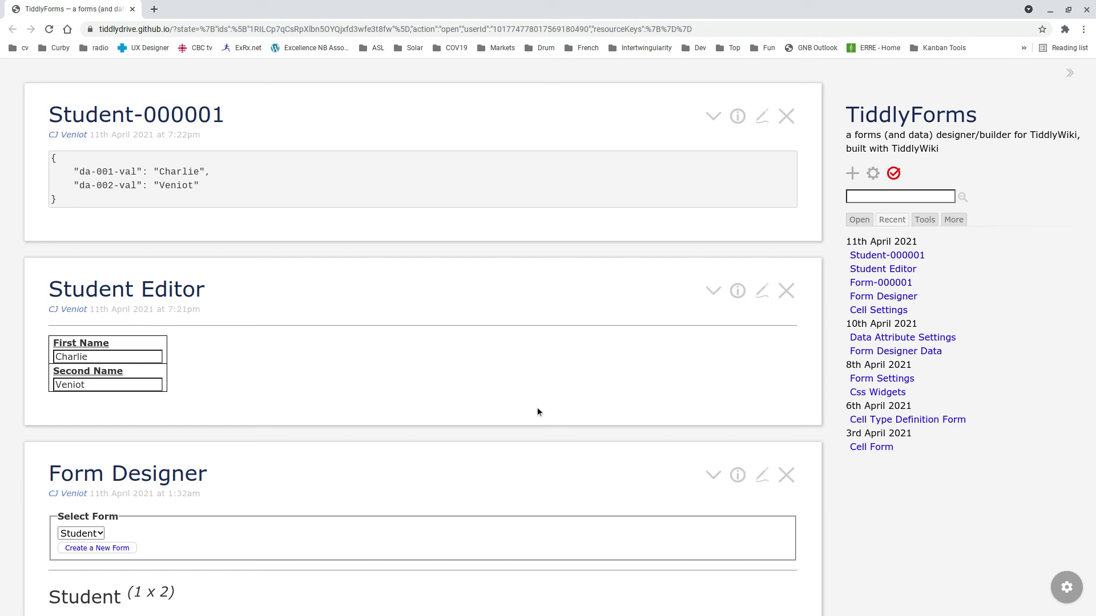
- Add one row and four columns to the Student form grid
scroll(539, 407, down, 4)
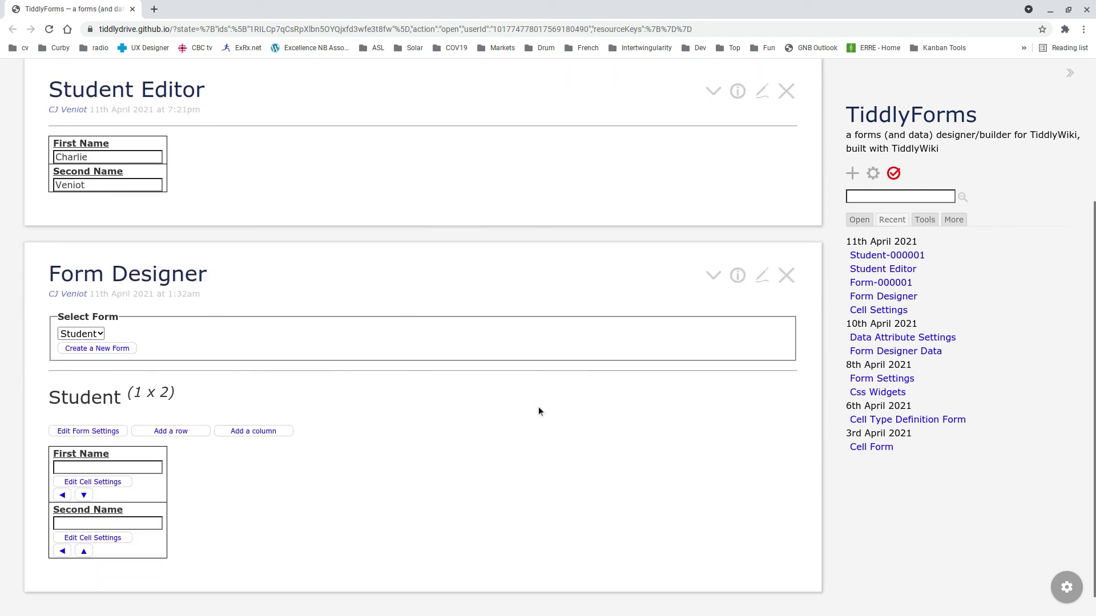
scroll(538, 406, down, 1)
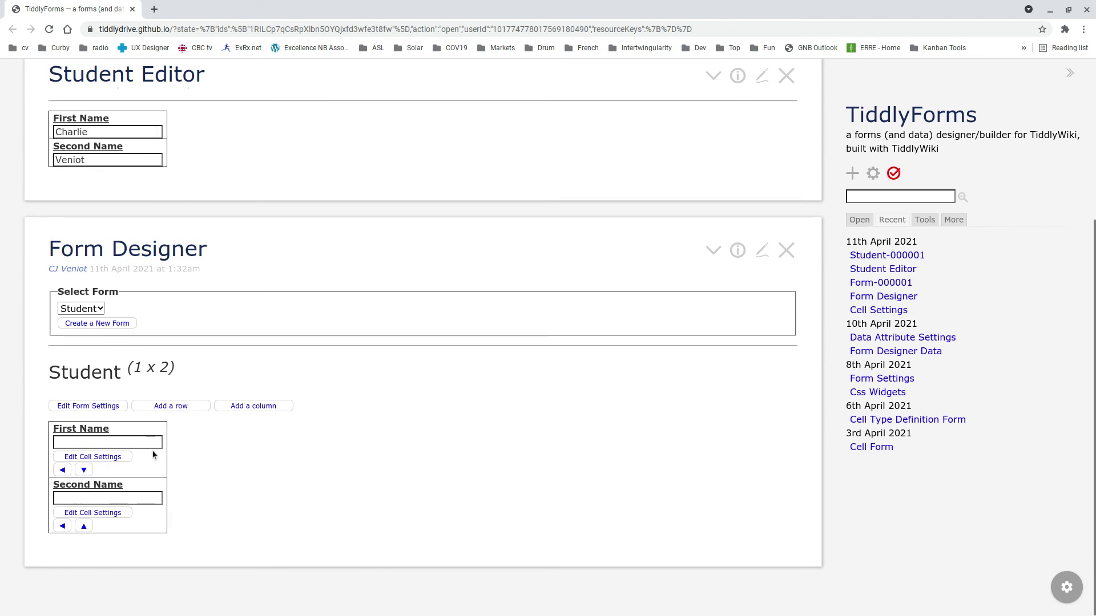
click(170, 407)
click(266, 408)
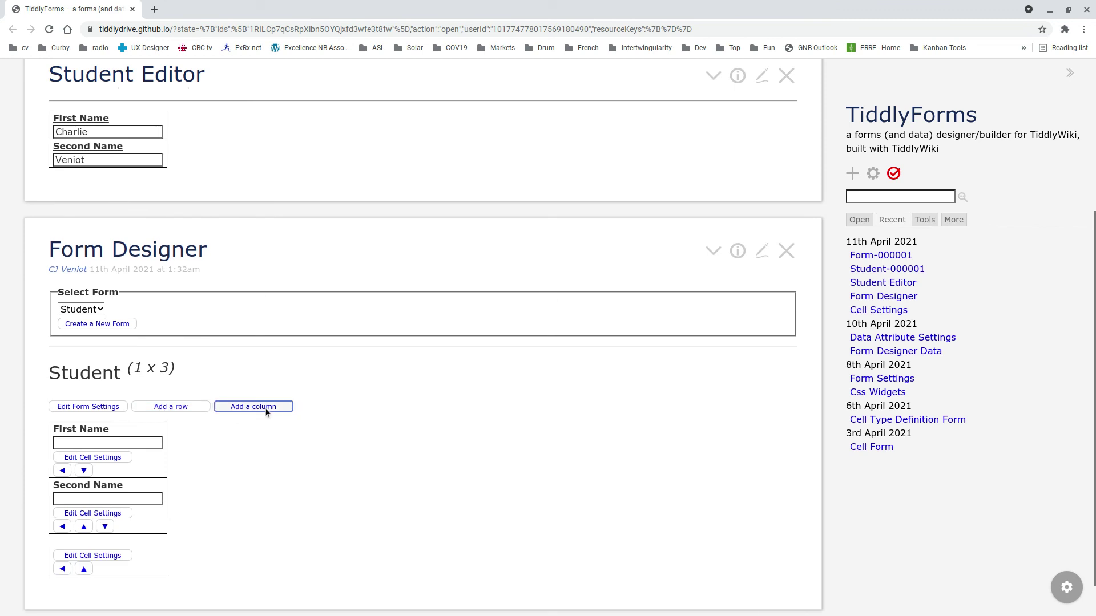
click(266, 410)
click(266, 408)
click(266, 409)
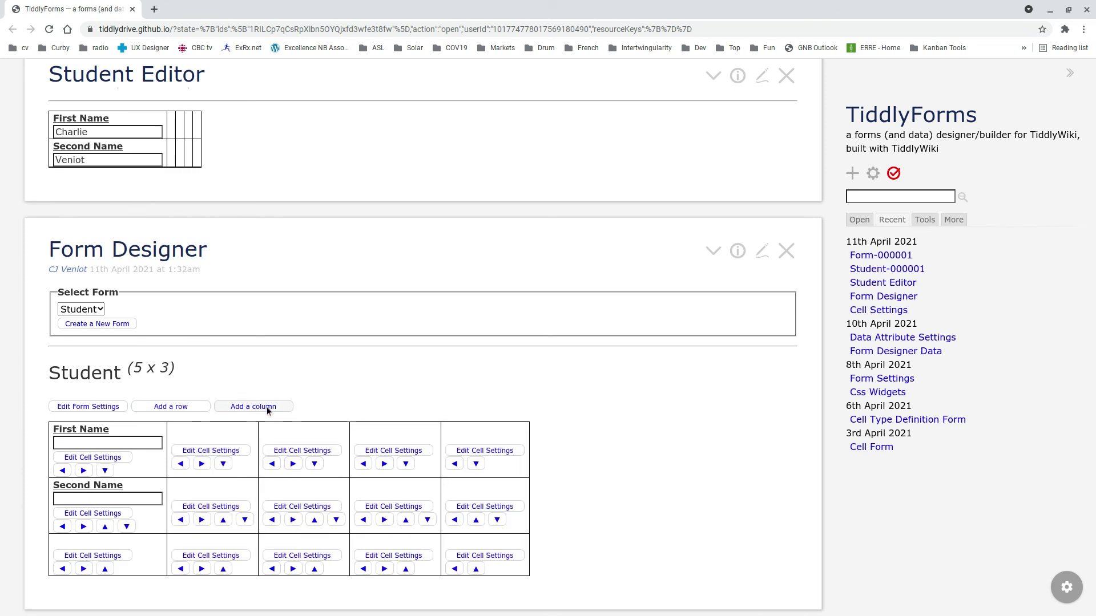